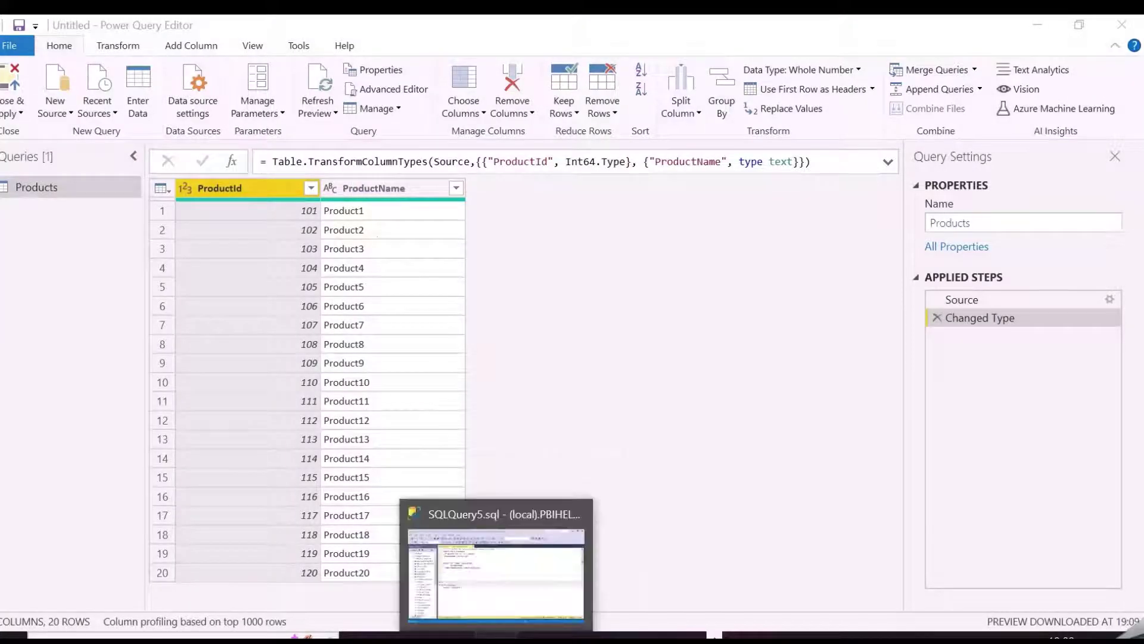
# Bring the SSMS SQLQuery5.sql window with the Products INSERT script to the front
pyautogui.click(496, 635)
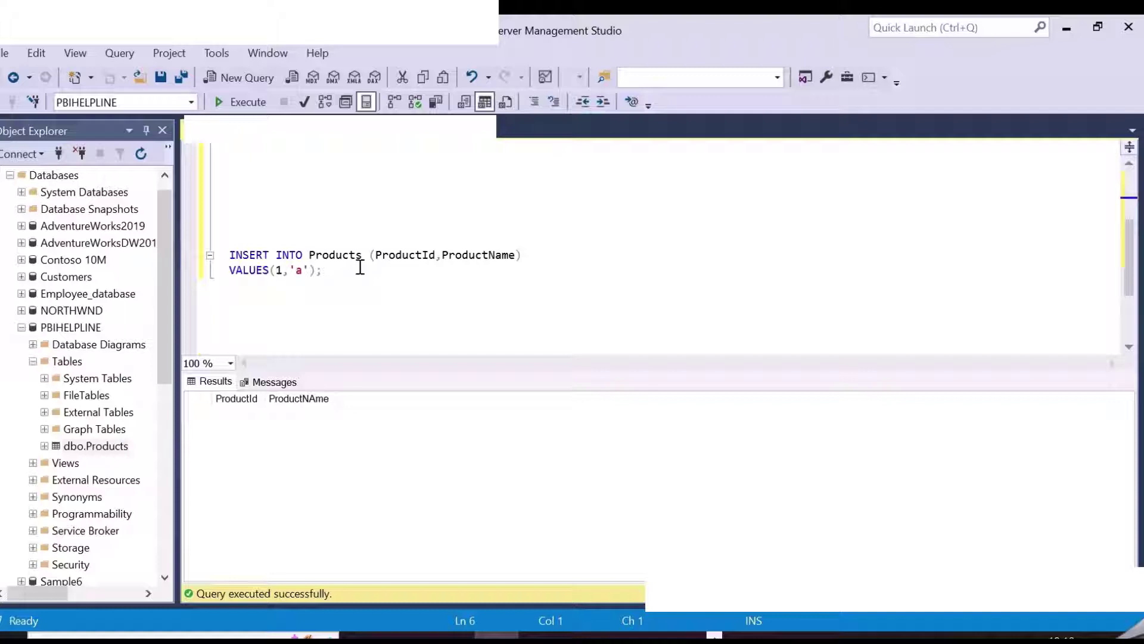
# Execute the INSERT adding row 1,'a' to Products, then run the SELECT TOP query to confirm it
pyautogui.moveTo(337, 271); pyautogui.dragTo(222, 255)
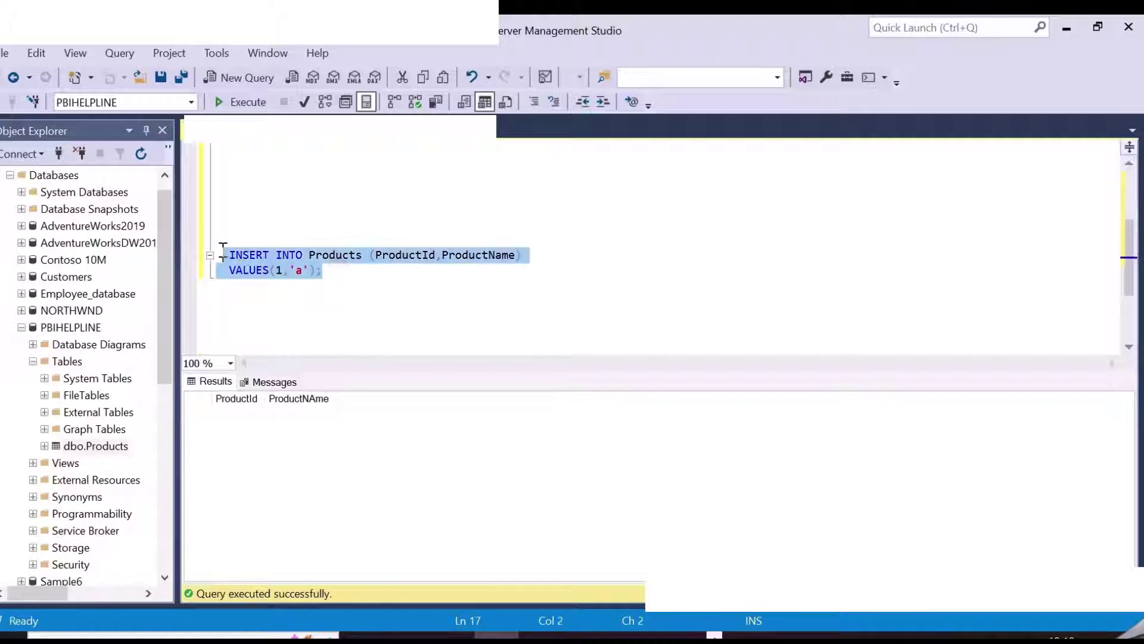
pyautogui.click(231, 102)
pyautogui.scroll(2, 328, 269)
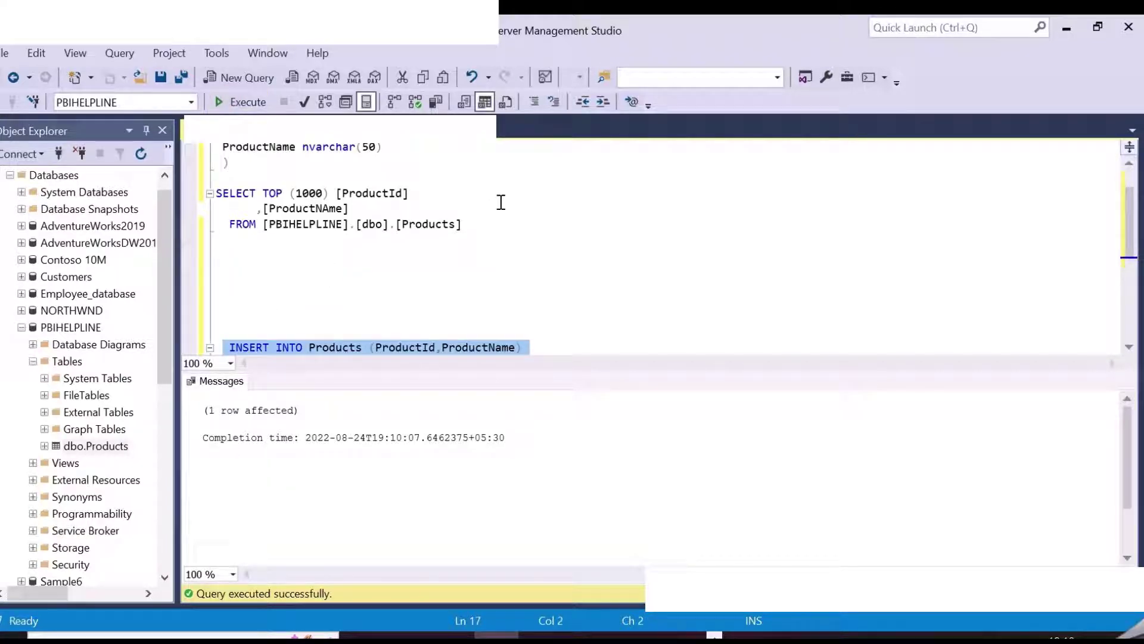
pyautogui.moveTo(477, 225); pyautogui.dragTo(216, 177)
pyautogui.click(238, 102)
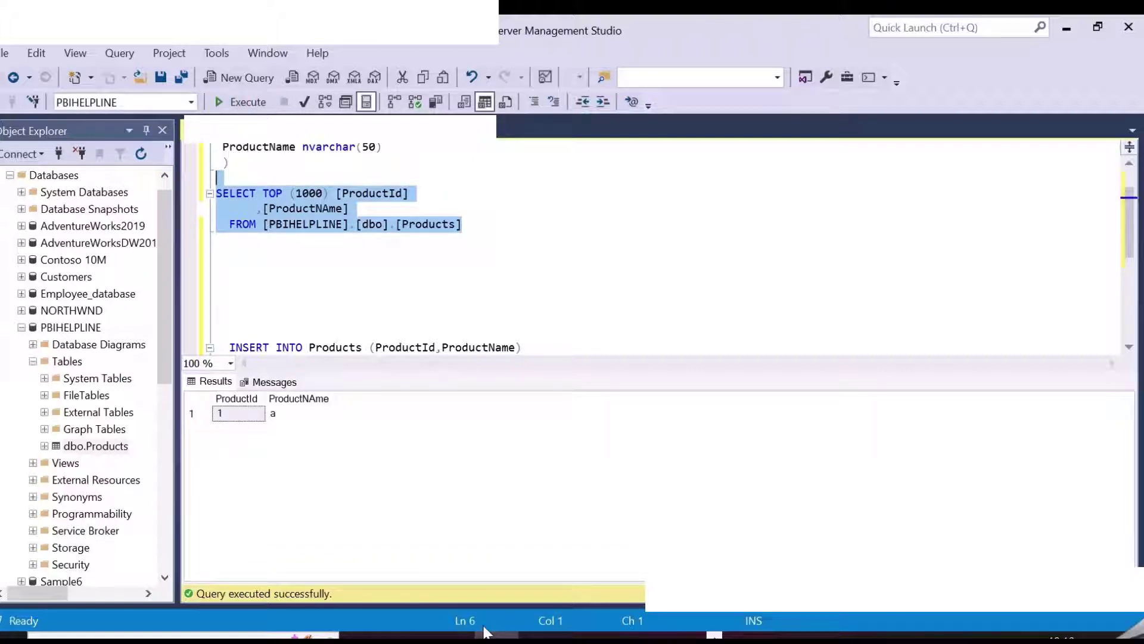
# Back in Power Query Editor, uncheck 'Require user approval for new native database queries' under Options > Security
pyautogui.moveTo(483, 632)
pyautogui.click(530, 560)
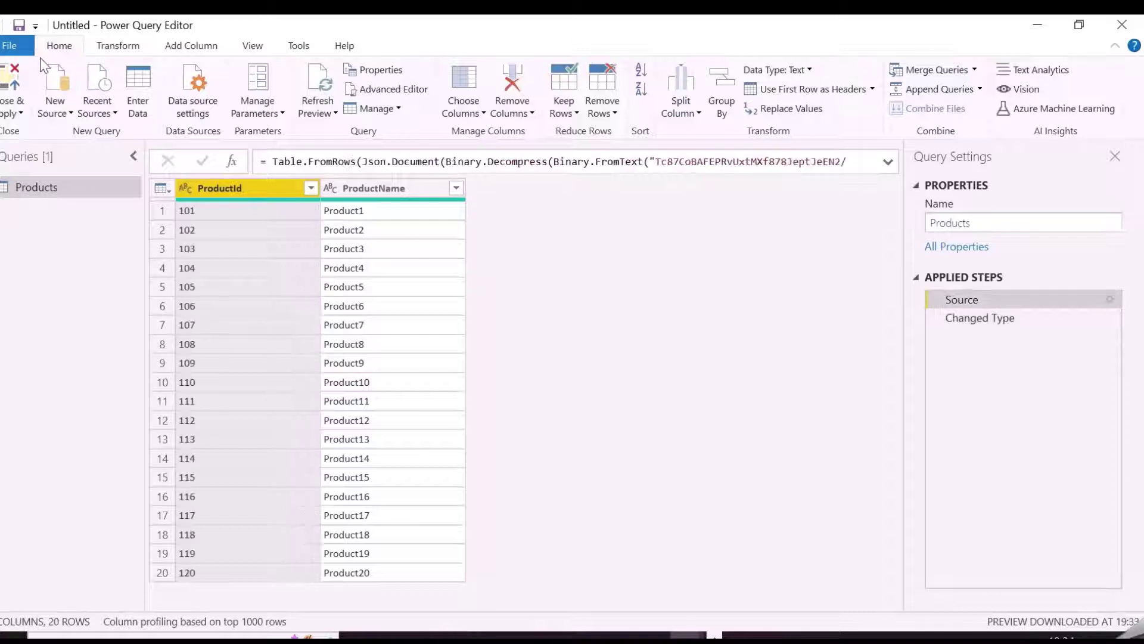
pyautogui.click(10, 45)
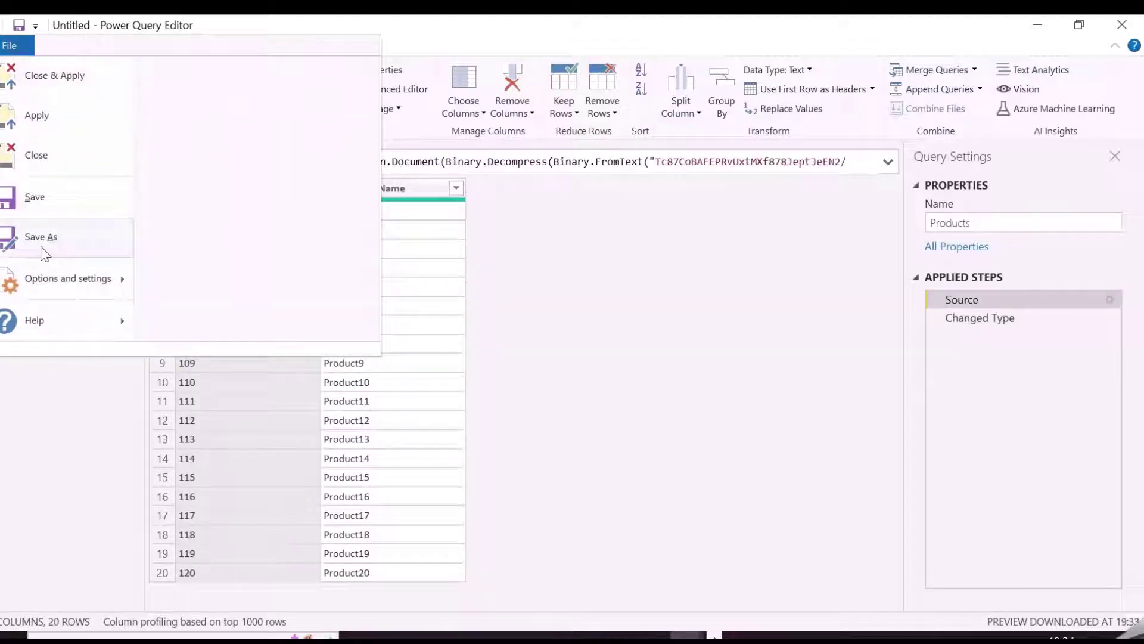
pyautogui.moveTo(69, 282)
pyautogui.click(241, 108)
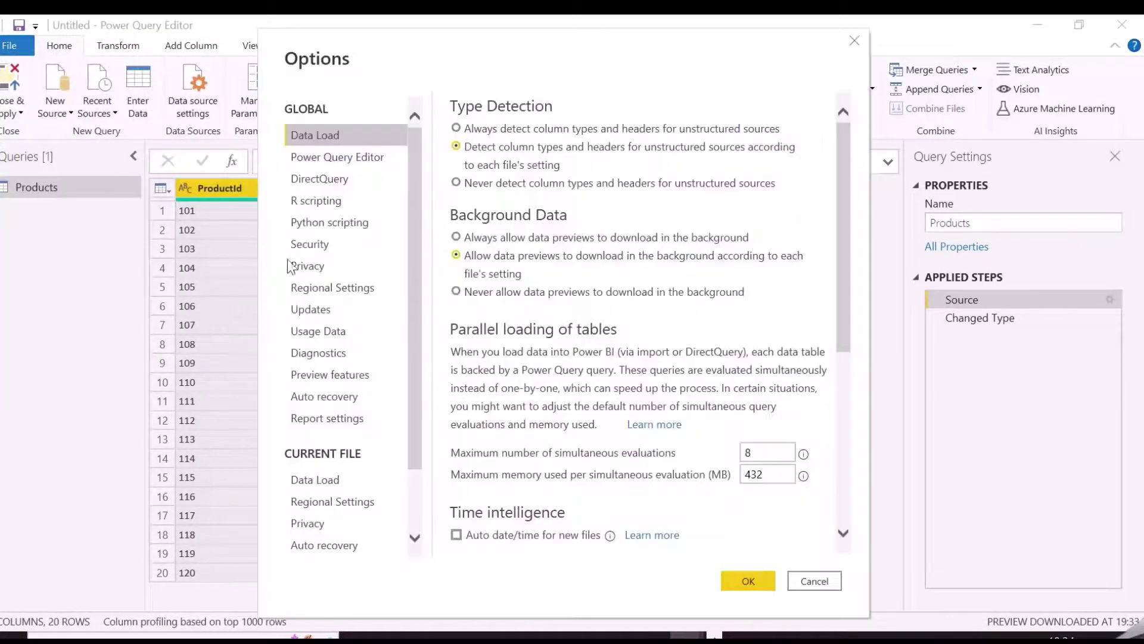
pyautogui.click(328, 246)
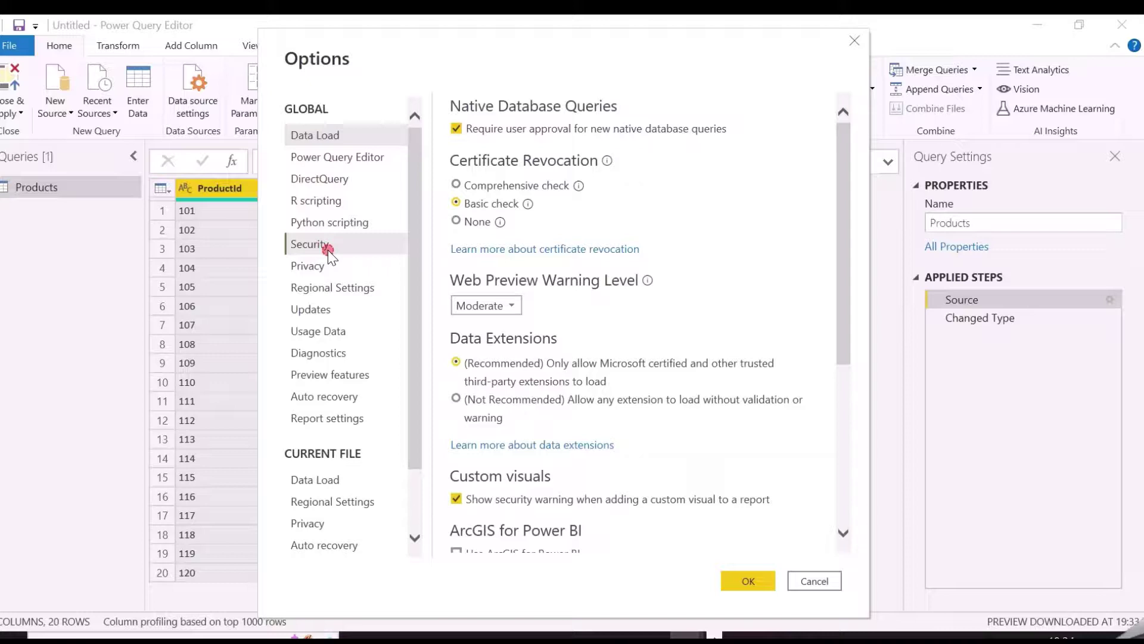
pyautogui.click(486, 131)
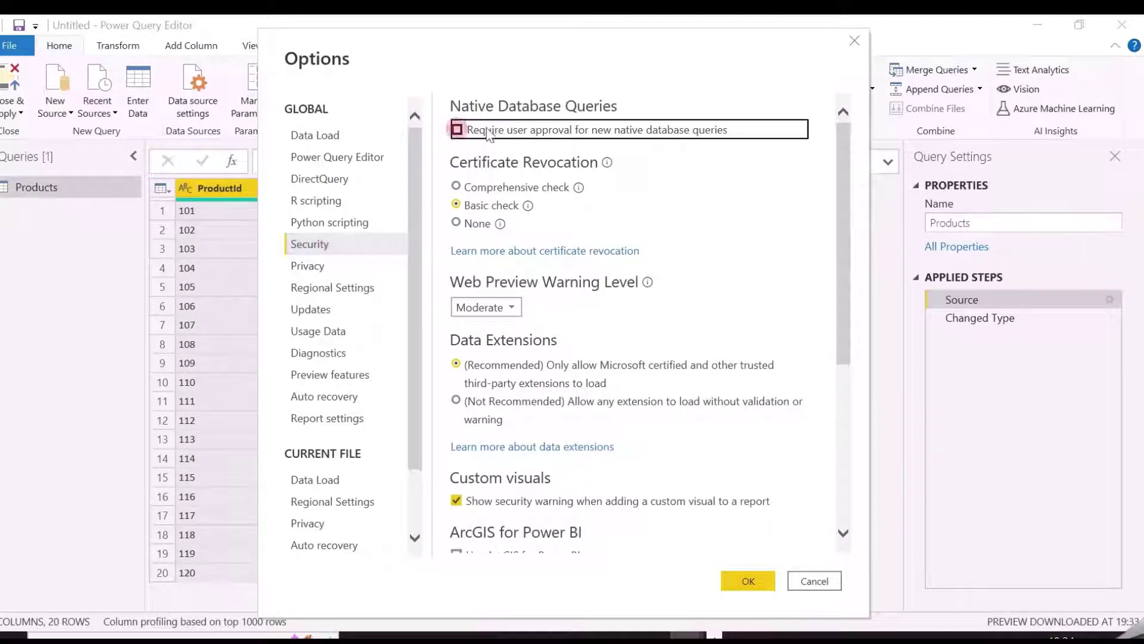
pyautogui.click(746, 582)
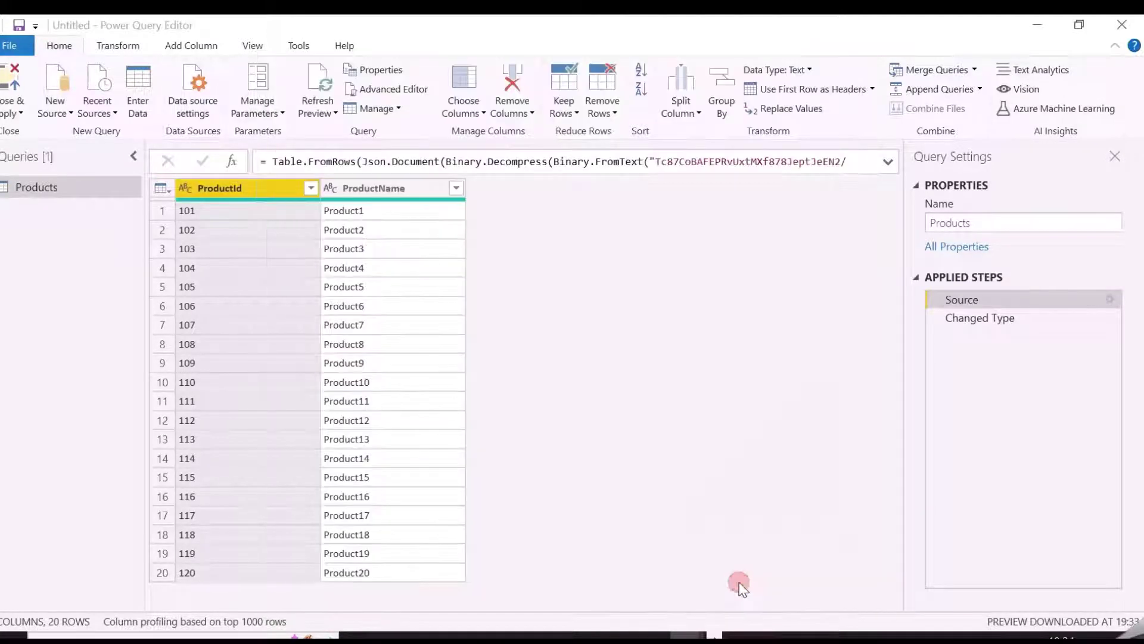
# Connect to SQL Server '.' database PBIHELPLINE using the SQL statement SELECT * FROM Products
pyautogui.click(68, 109)
pyautogui.click(113, 199)
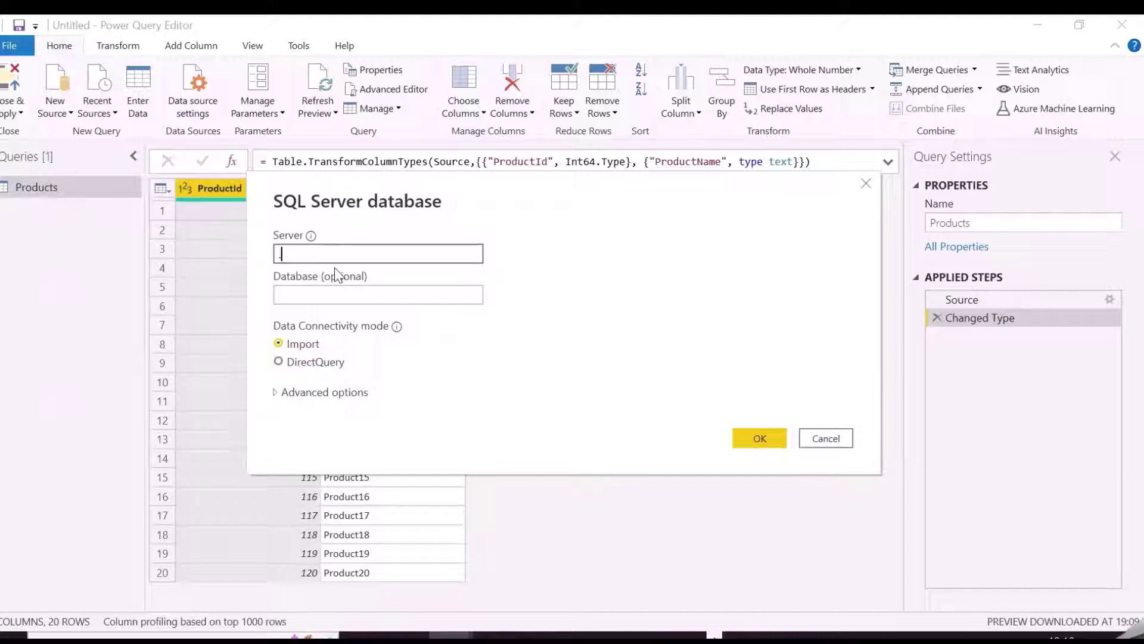
pyautogui.click(336, 298)
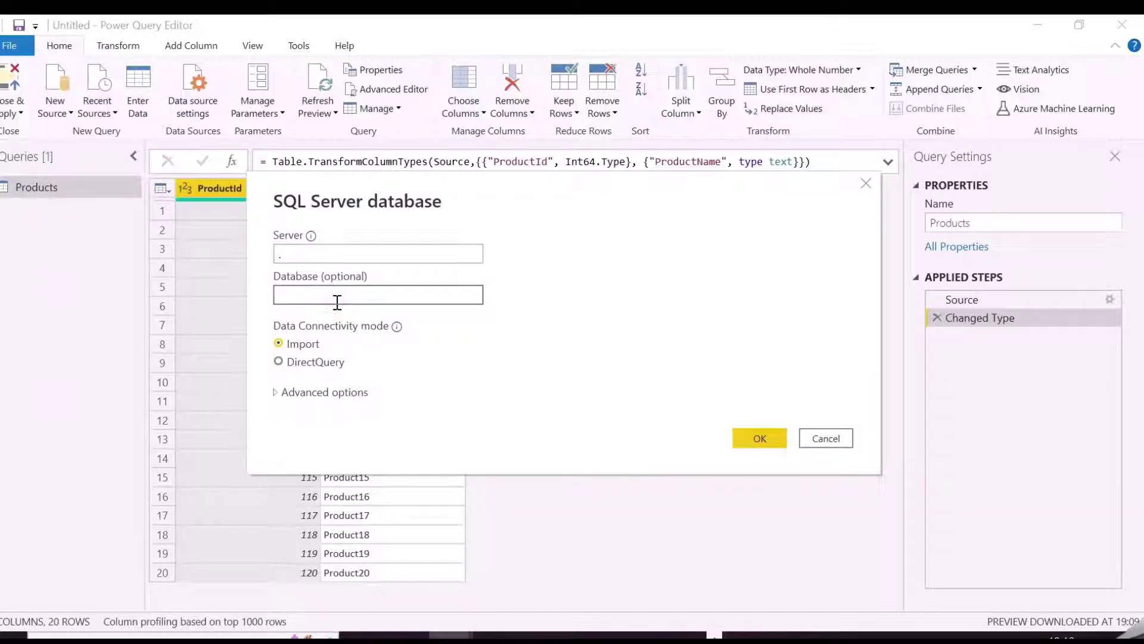
pyautogui.write('PBIHELPLINE')
pyautogui.click(321, 392)
pyautogui.click(351, 411)
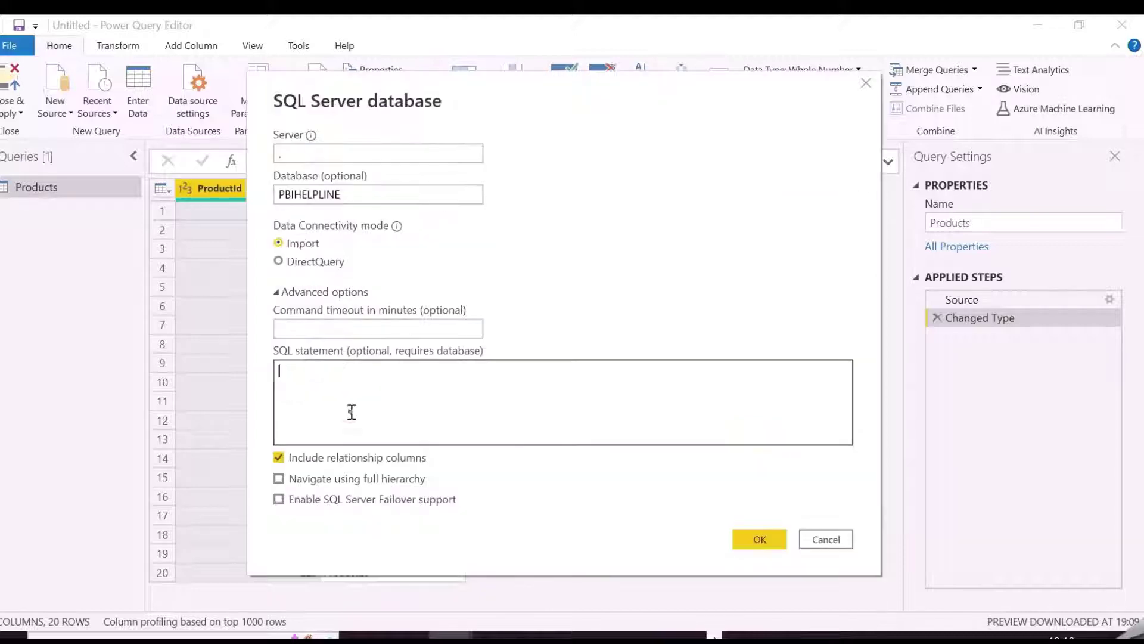
pyautogui.write('SELECT')
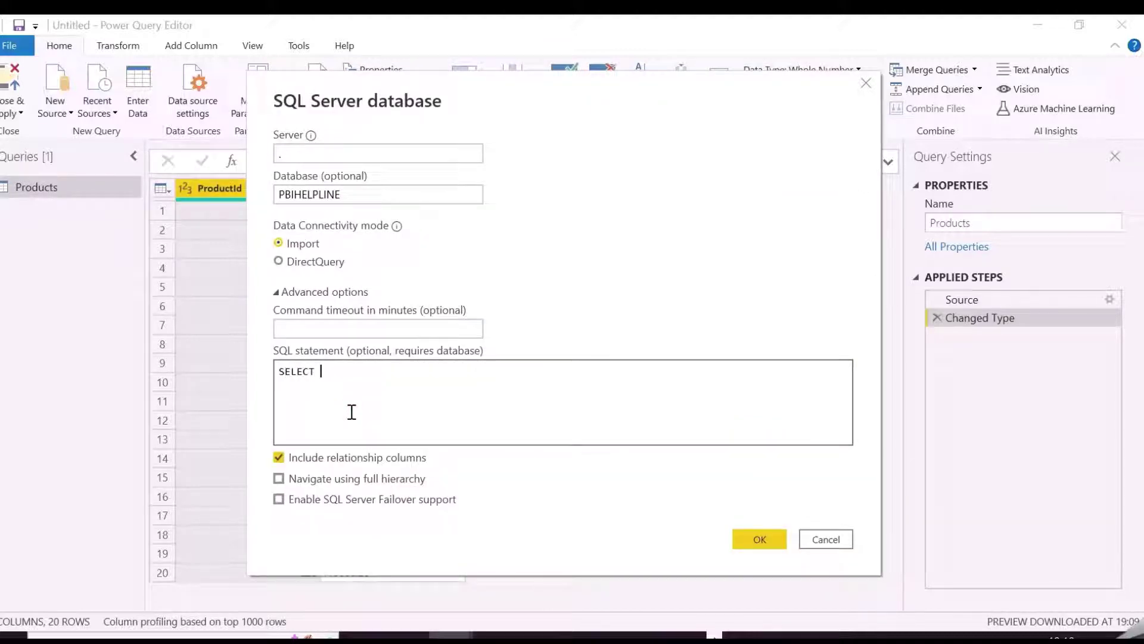
pyautogui.write(' * FROM Products')
pyautogui.click(369, 372)
pyautogui.press('BackSpace')
pyautogui.write('Products')
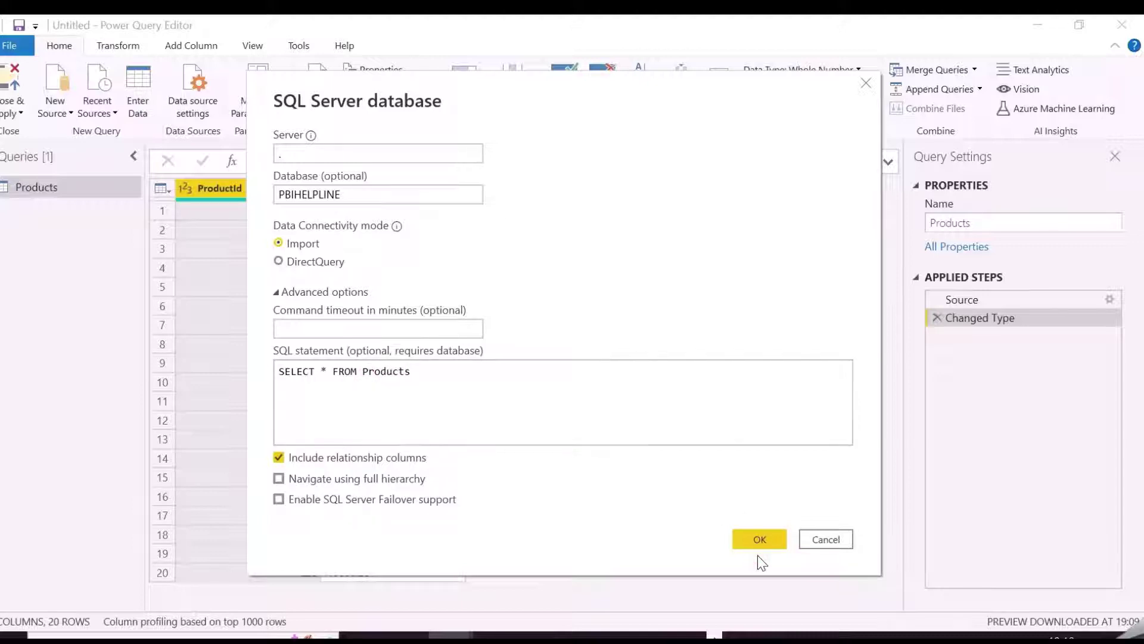
pyautogui.click(759, 540)
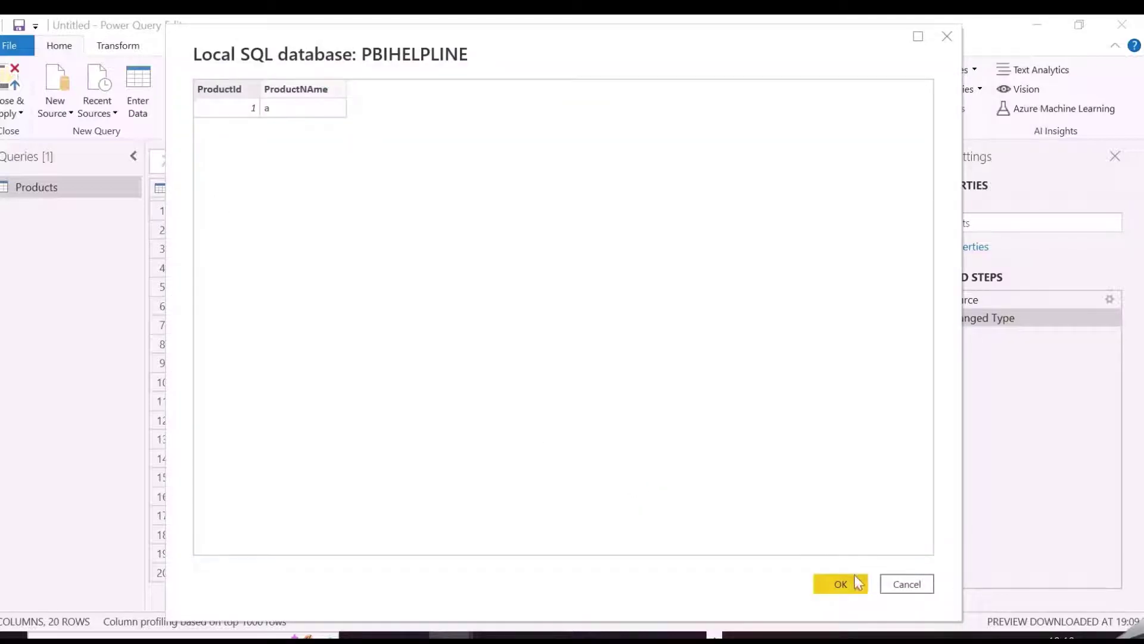
# Load the preview as Query1 and open its M code in the Advanced Editor
pyautogui.click(856, 582)
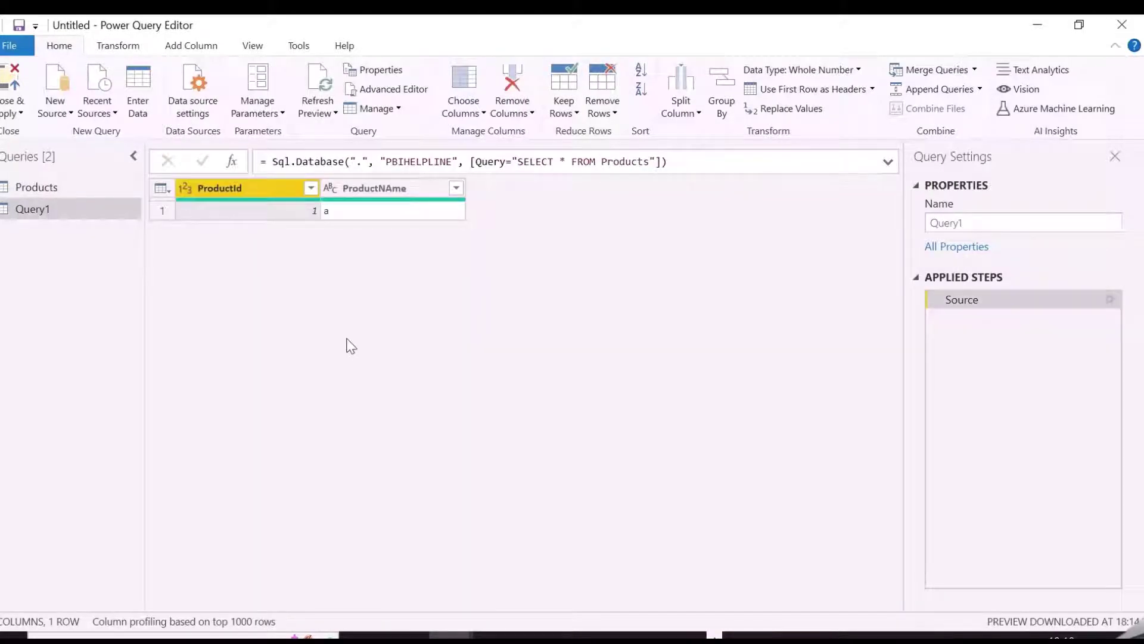
pyautogui.click(390, 94)
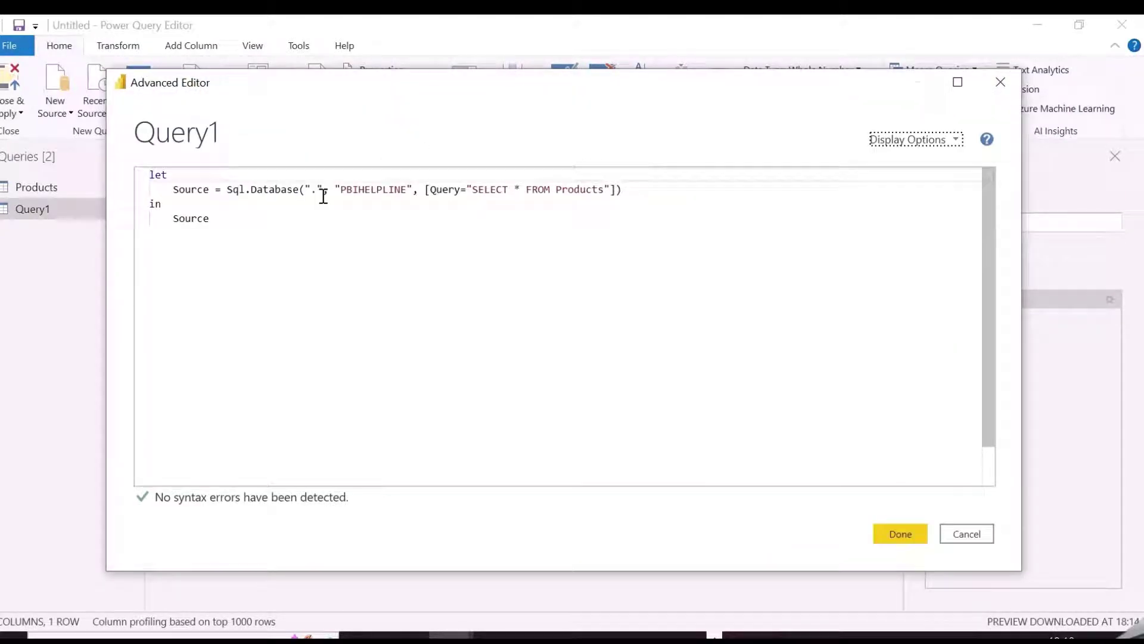
pyautogui.doubleClick(189, 186)
pyautogui.keyDown('shift'); pyautogui.click(603, 187); pyautogui.keyUp('shift')
pyautogui.click(592, 218)
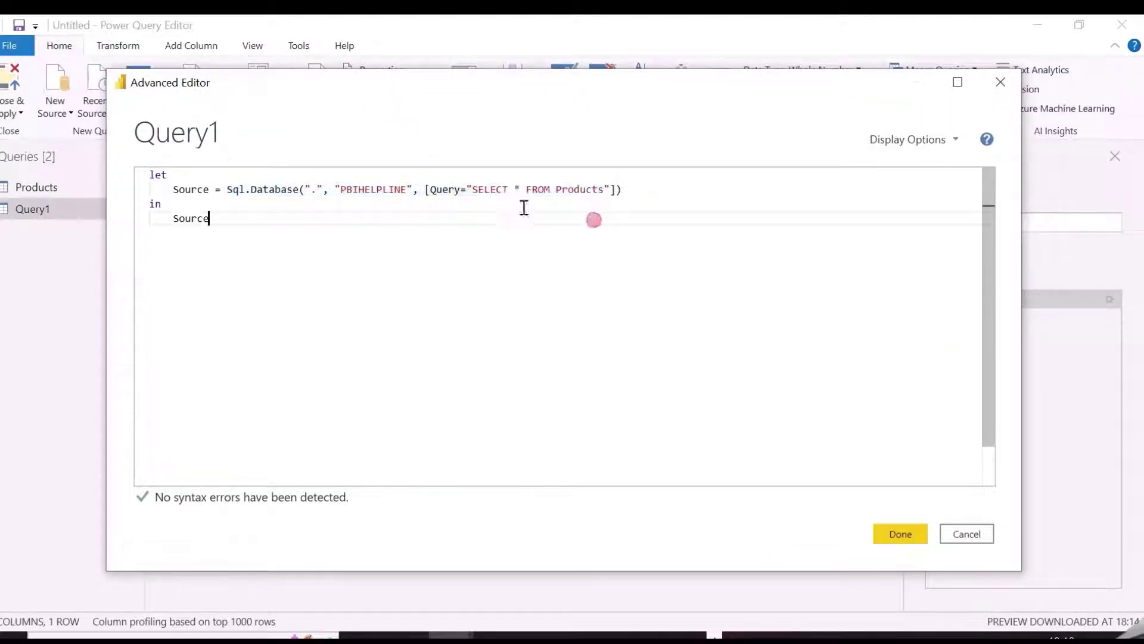
pyautogui.moveTo(466, 189); pyautogui.dragTo(623, 191)
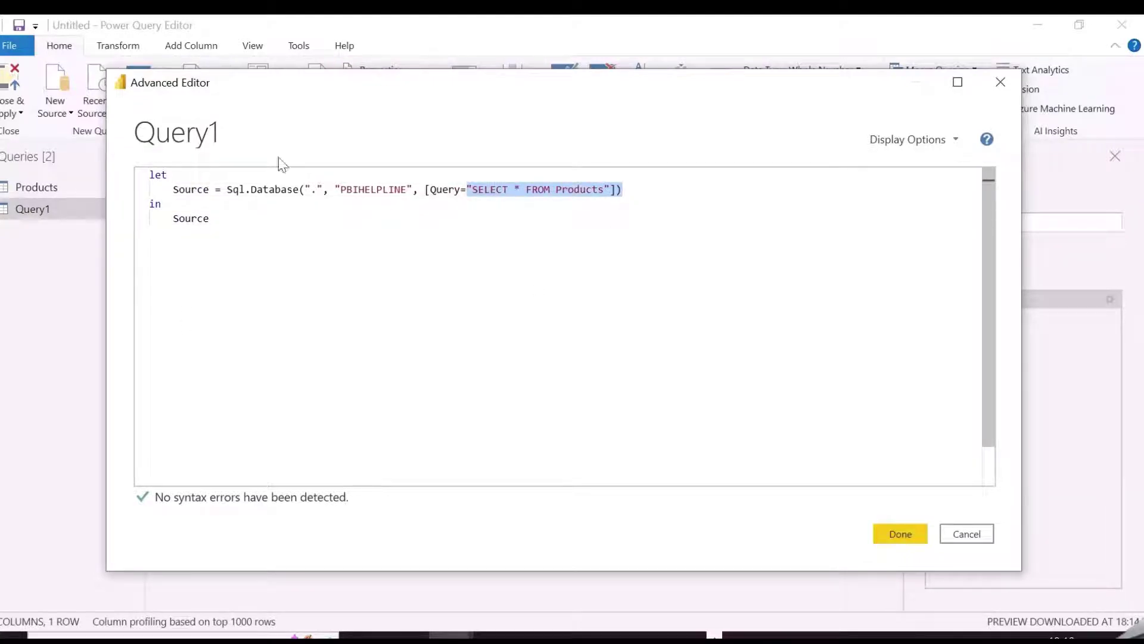
pyautogui.moveTo(661, 95); pyautogui.dragTo(1000, 216)
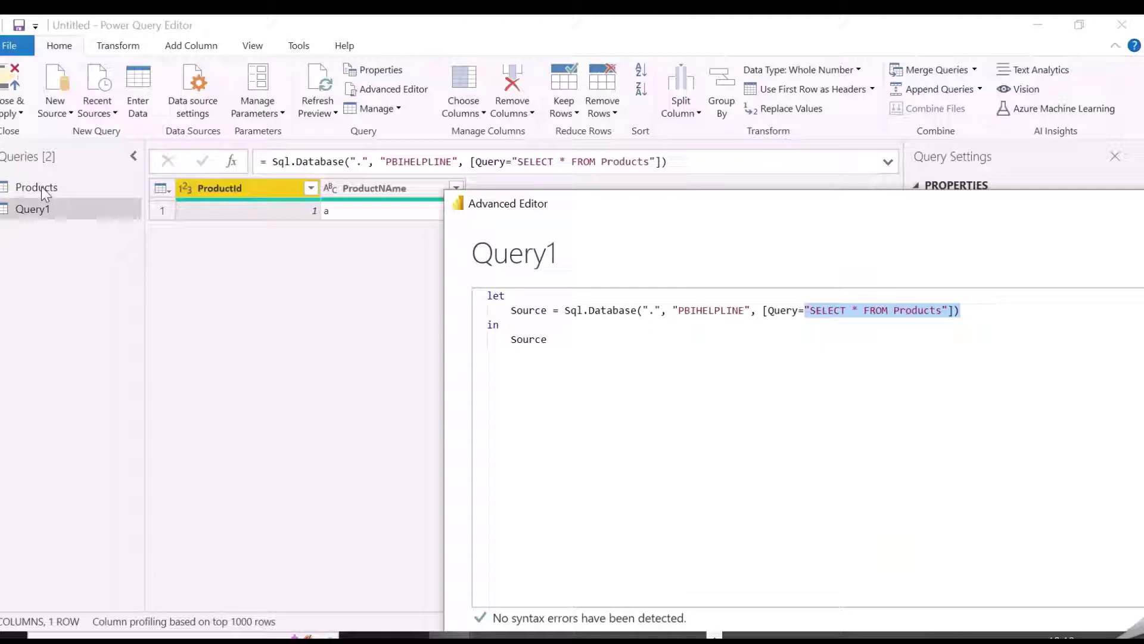
pyautogui.moveTo(745, 208); pyautogui.dragTo(491, 143)
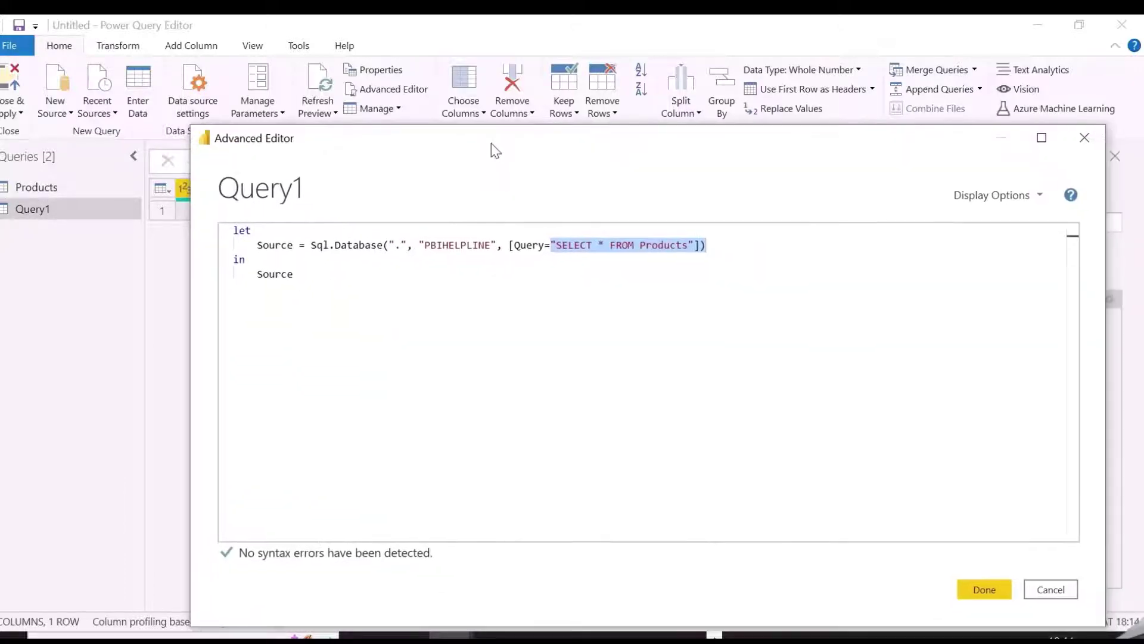
# Add '(inser_rows as text) =>' above let and replace the SELECT * FROM Products string with inser_rows
pyautogui.click(235, 226)
pyautogui.press('Return')
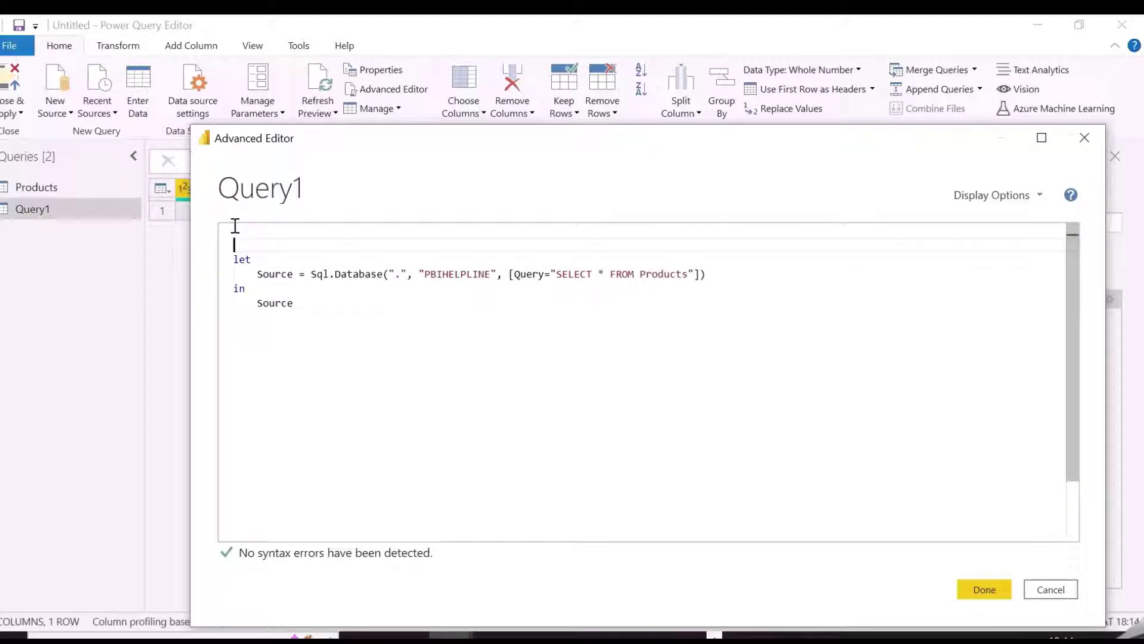
pyautogui.write('(')
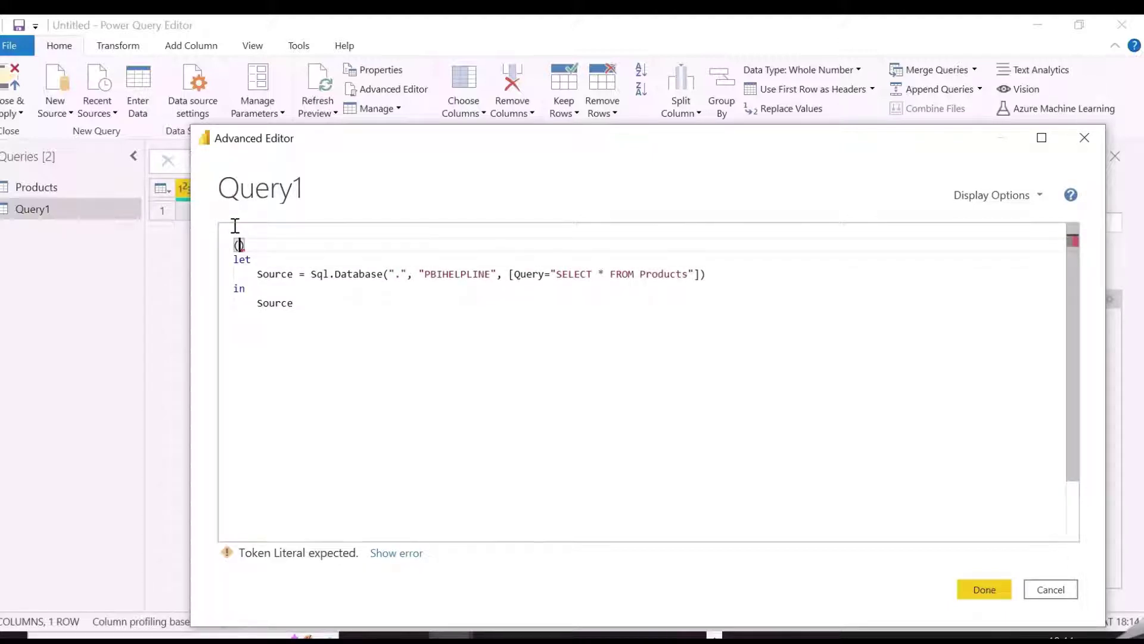
pyautogui.write('inser')
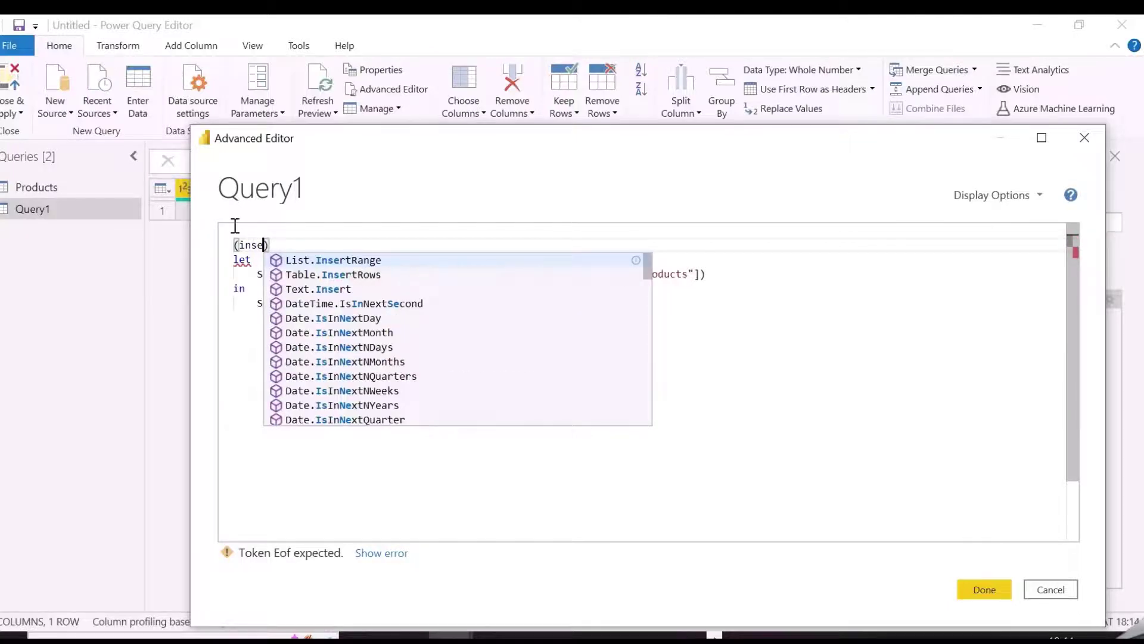
pyautogui.write('_rows')
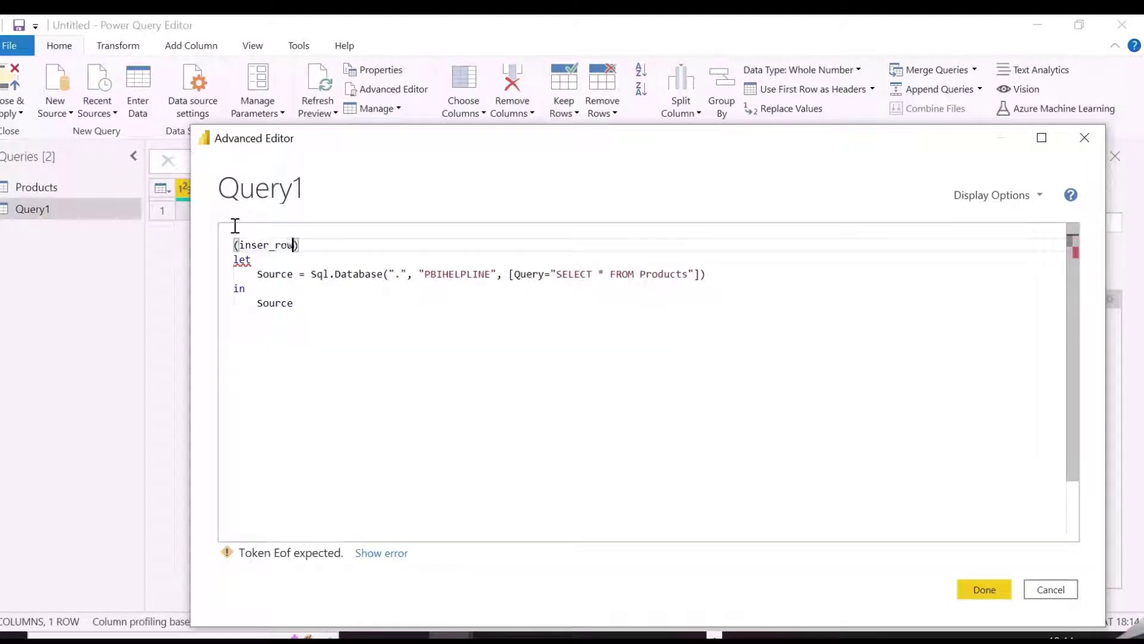
pyautogui.write(' as text')
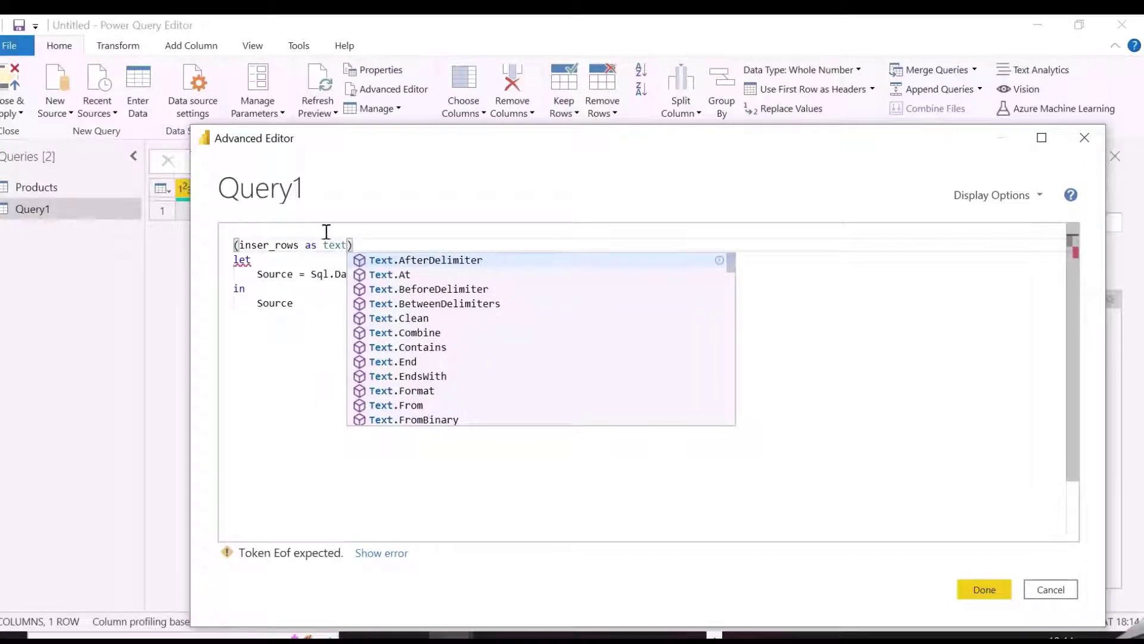
pyautogui.click(375, 242)
pyautogui.write('=')
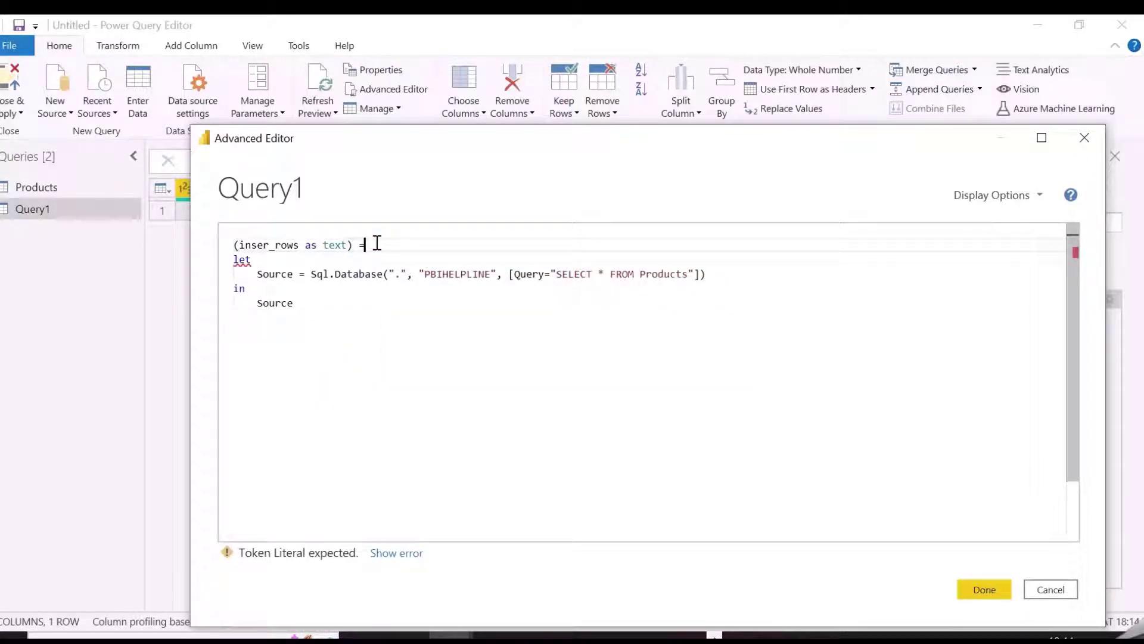
pyautogui.write('>')
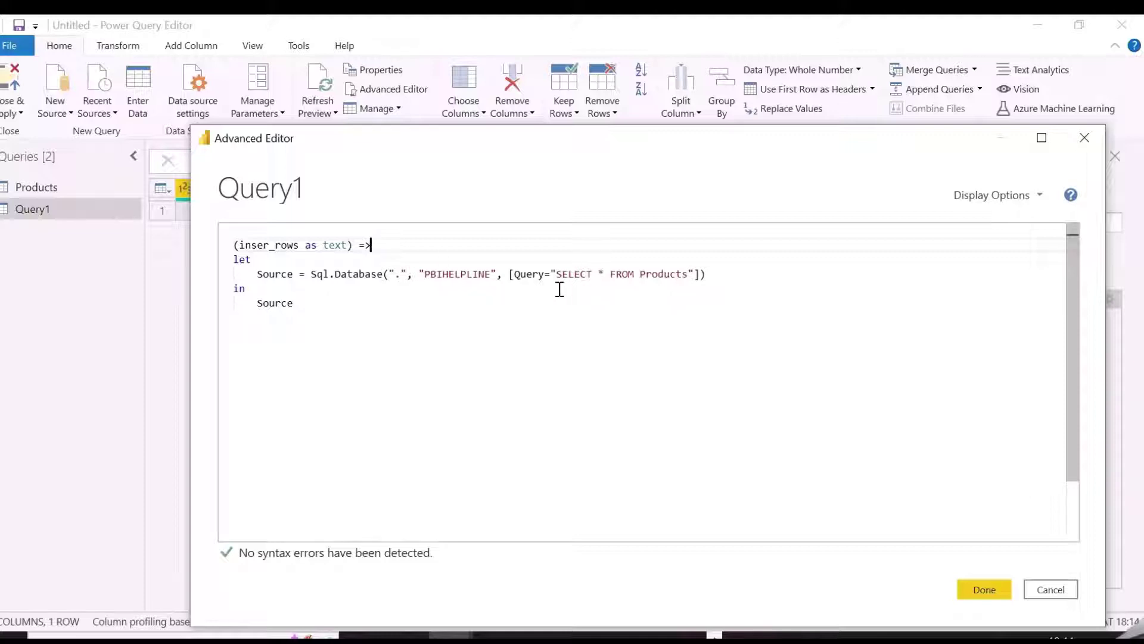
pyautogui.moveTo(550, 273); pyautogui.dragTo(693, 275)
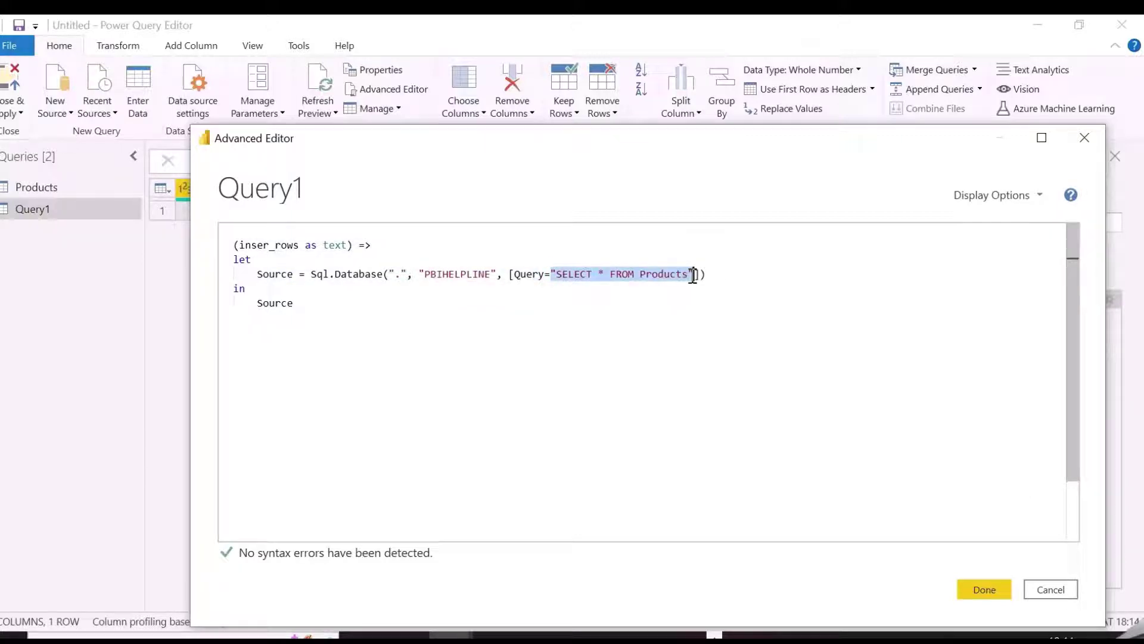
pyautogui.write('inser')
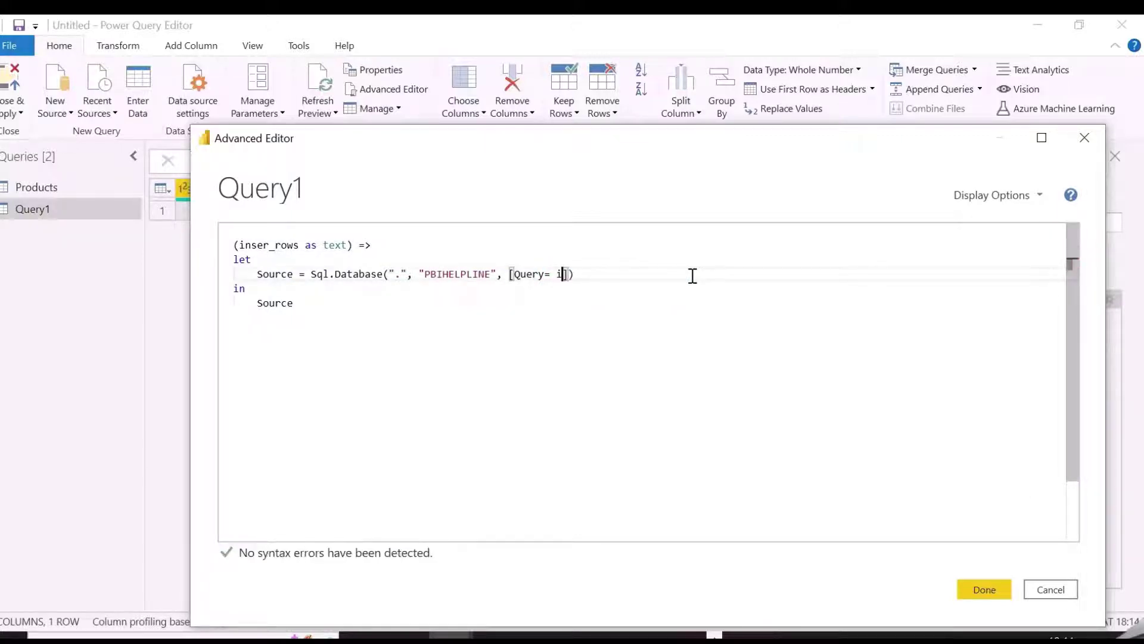
pyautogui.write('_rows')
pyautogui.click(666, 291)
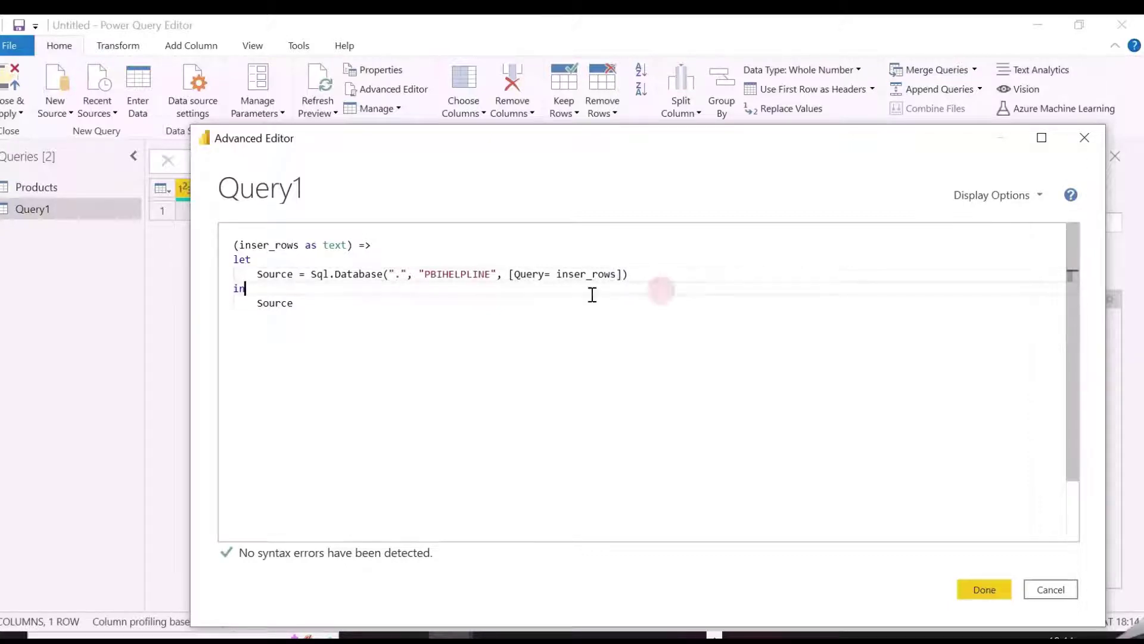
# Apply the function code, rename Query1 to insertfunction, and select the Products query
pyautogui.click(984, 589)
pyautogui.click(991, 227)
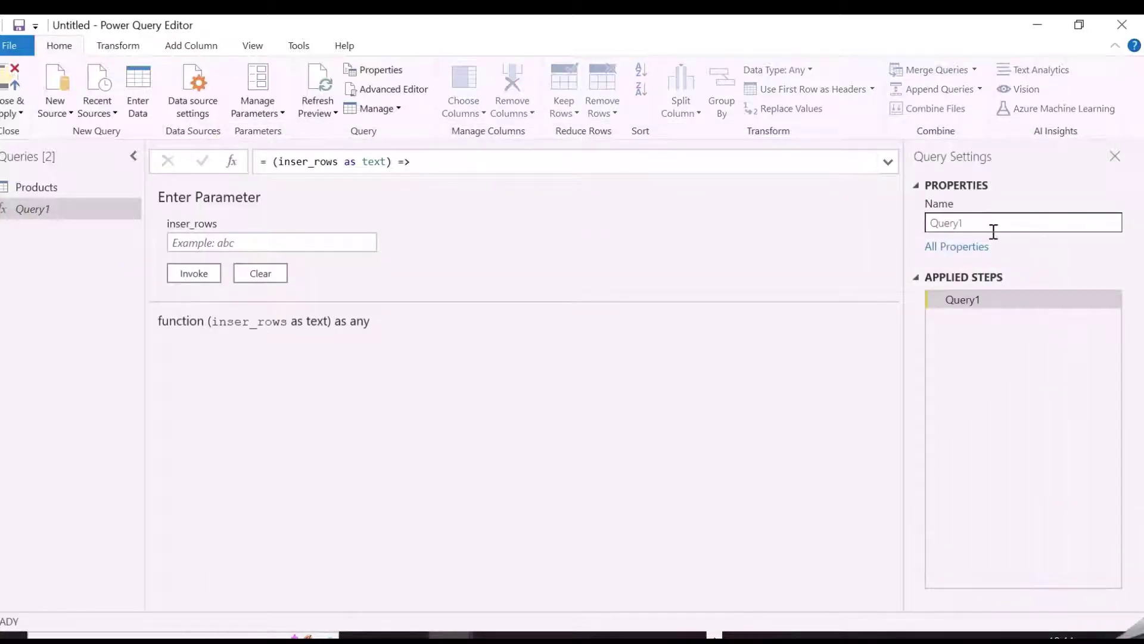
pyautogui.moveTo(989, 225); pyautogui.dragTo(914, 221)
pyautogui.write('in')
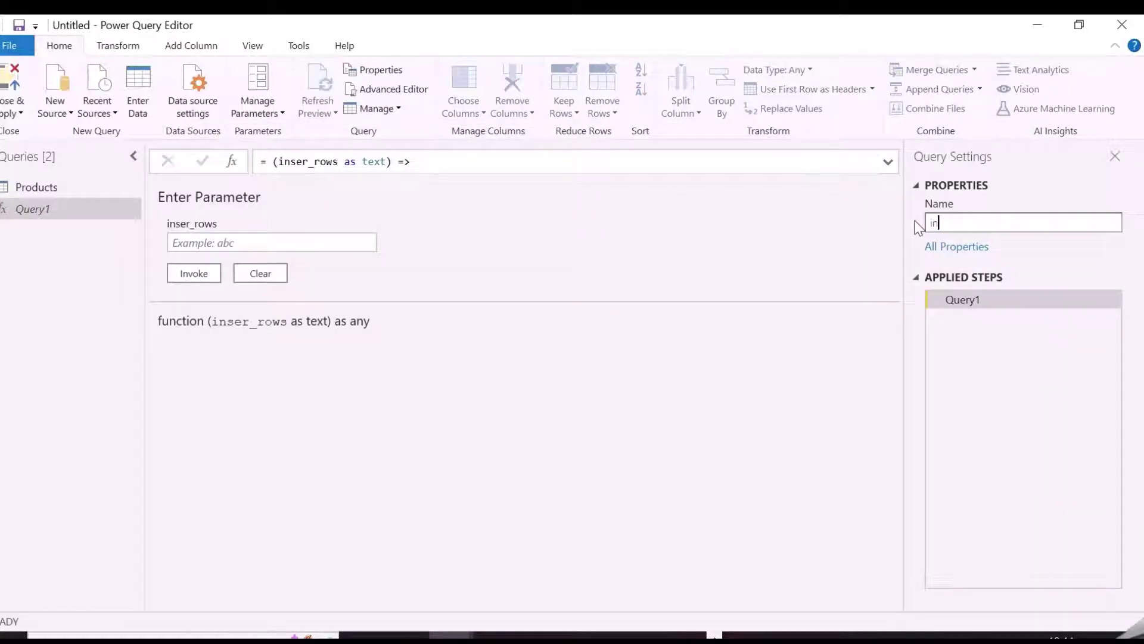
pyautogui.write('sertfunction')
pyautogui.press('Return')
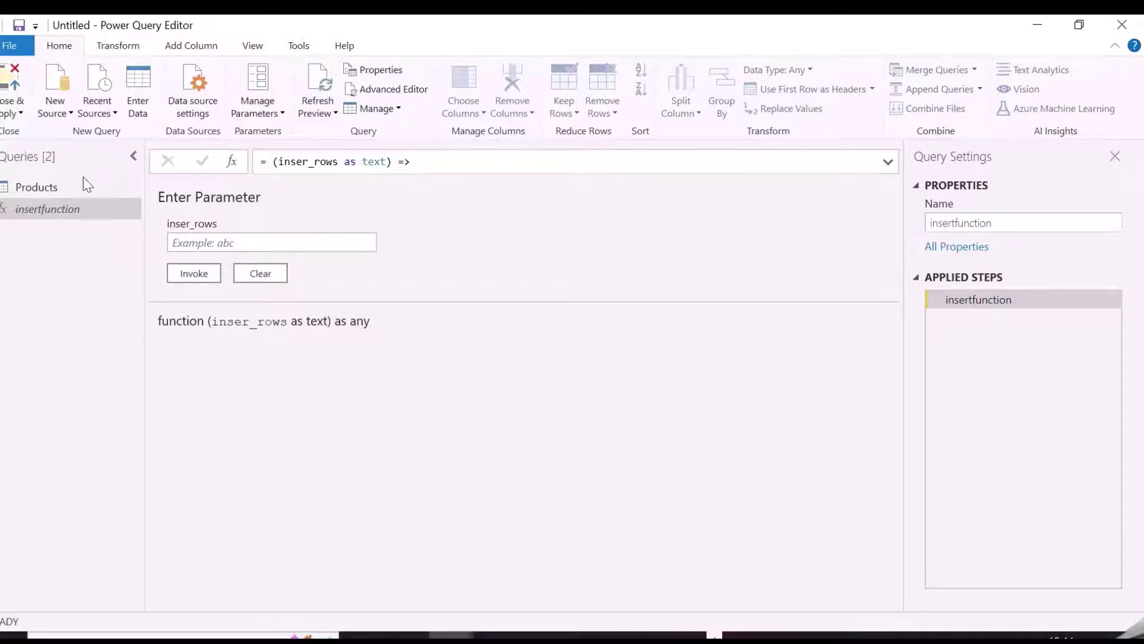
pyautogui.click(62, 188)
# Add a Custom column building 'INSERT INTO Products' statements from Text.From([ProductId]) and [ProductName]
pyautogui.click(389, 189)
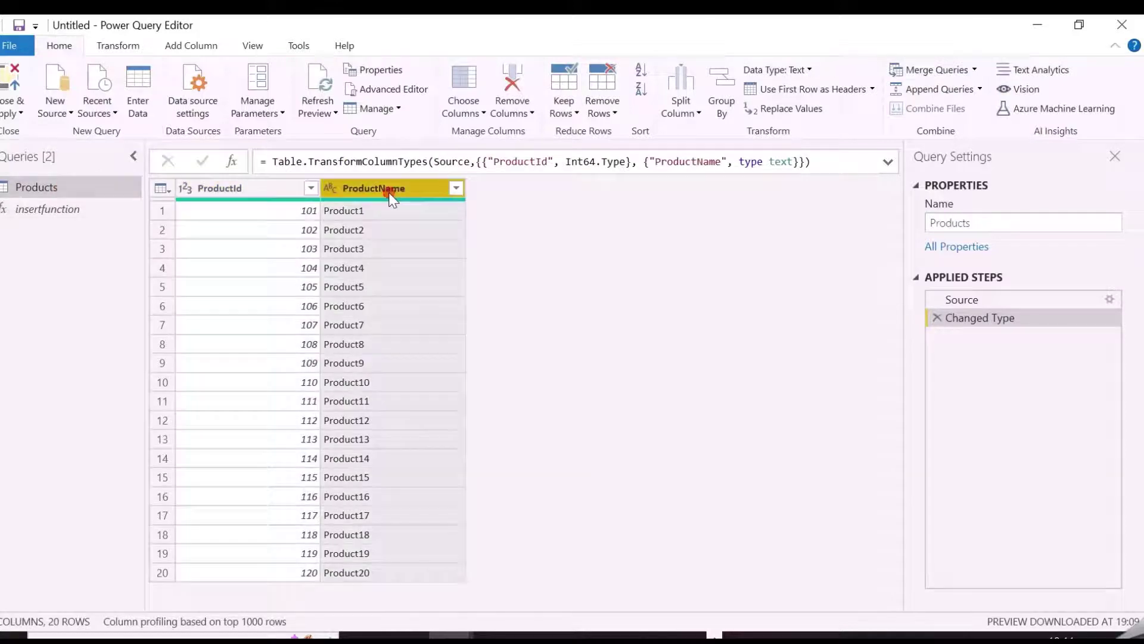
pyautogui.click(191, 45)
pyautogui.click(69, 90)
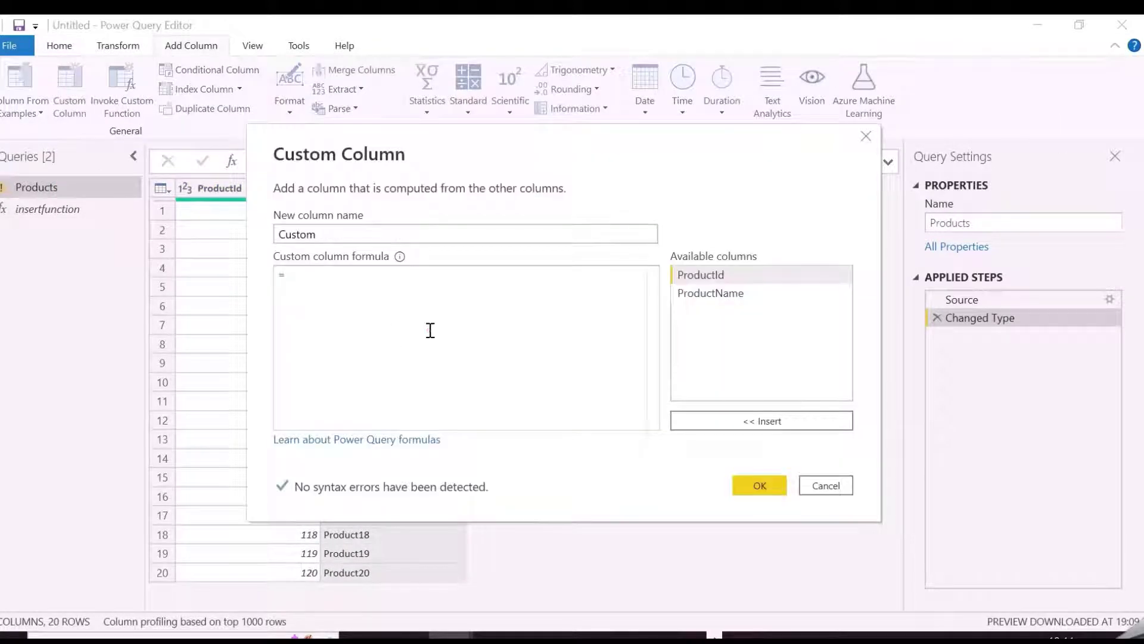
pyautogui.press('Return')
pyautogui.write("INSERT INTO Products (ProductId,ProductName)  VALUES(1,'a');")
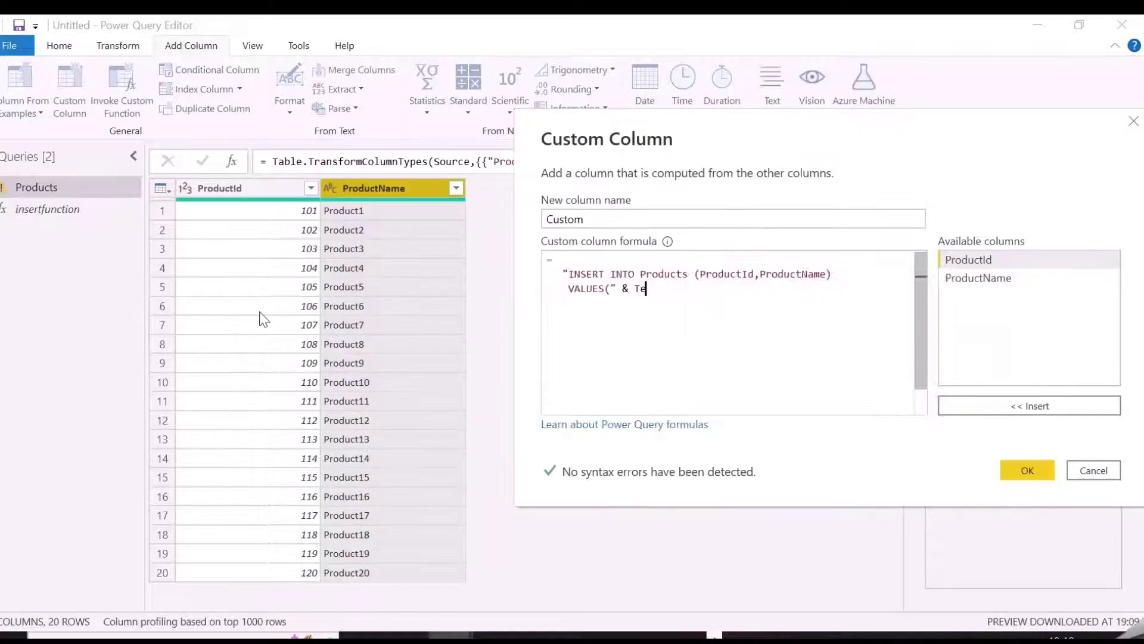
pyautogui.write('xt.From')
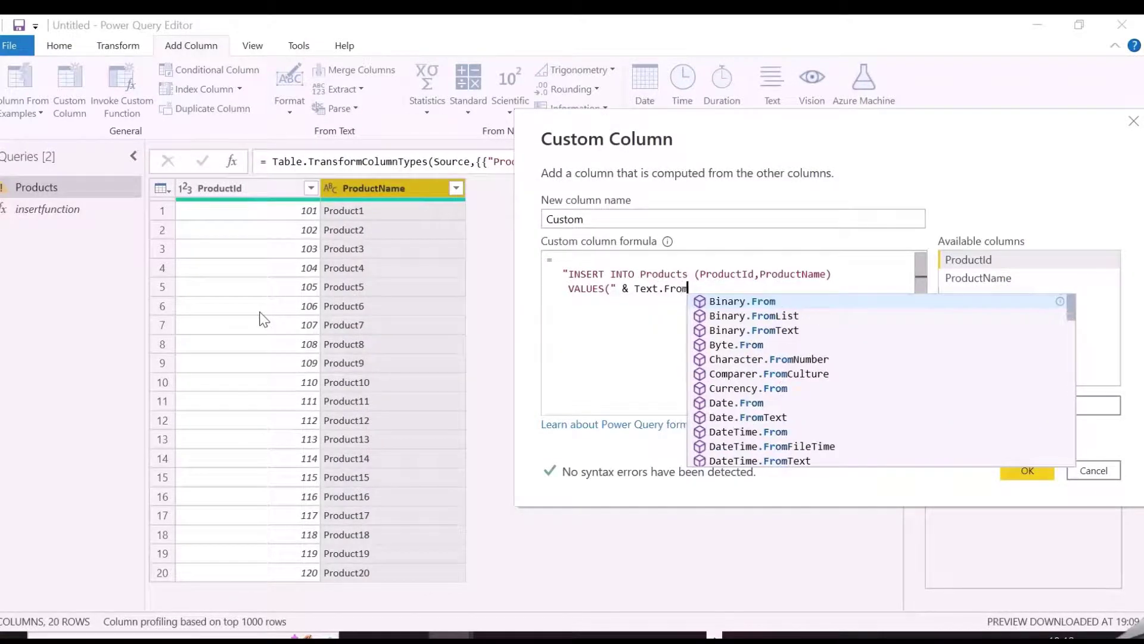
pyautogui.write('([pro')
pyautogui.press('Tab')
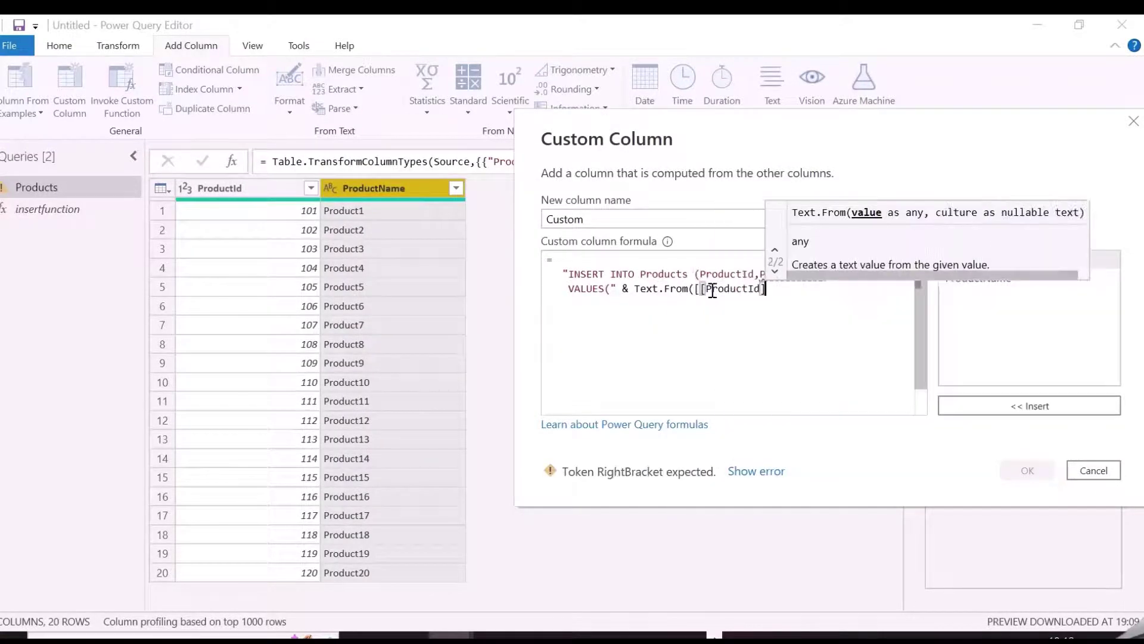
pyautogui.write('& ", \'')
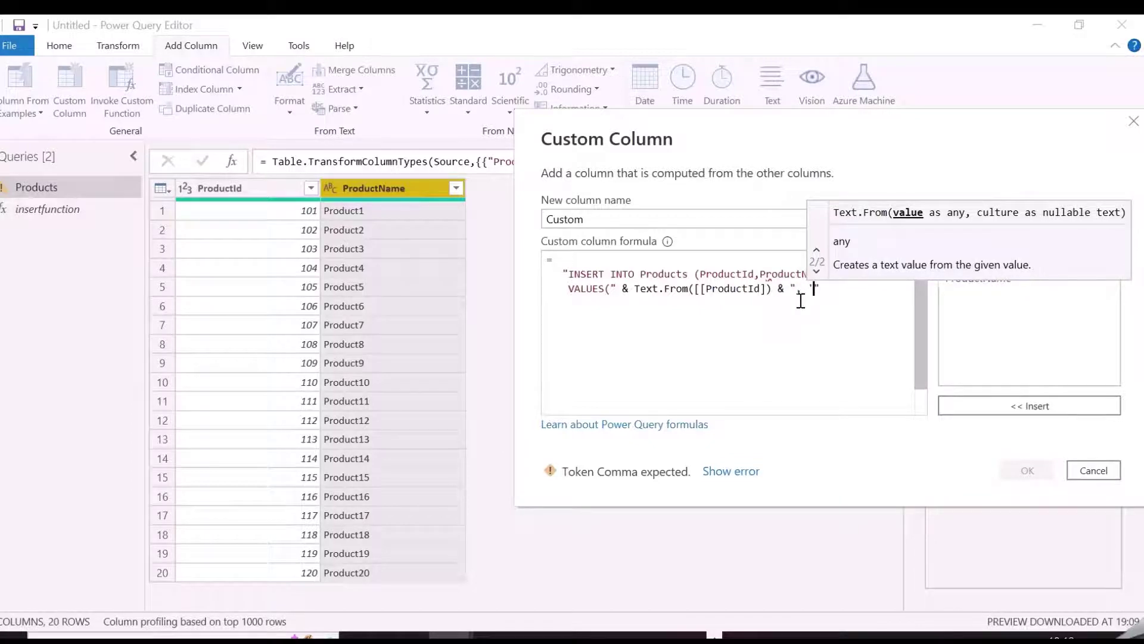
pyautogui.write("SELECT 'Done' As Message")
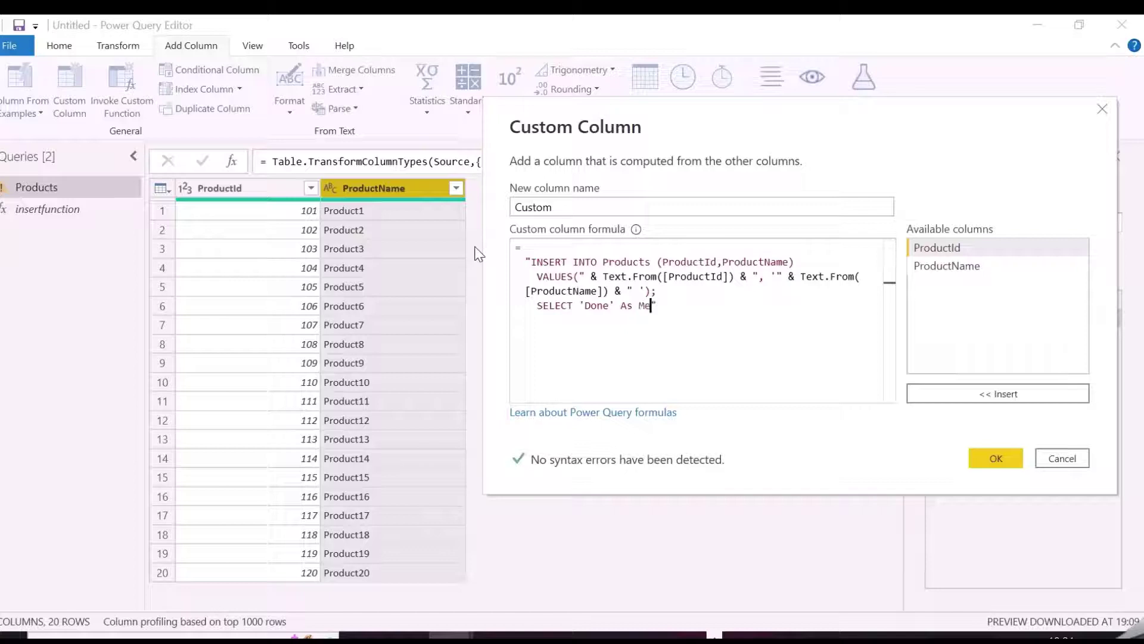
pyautogui.hotkey('ctrl', 'a')
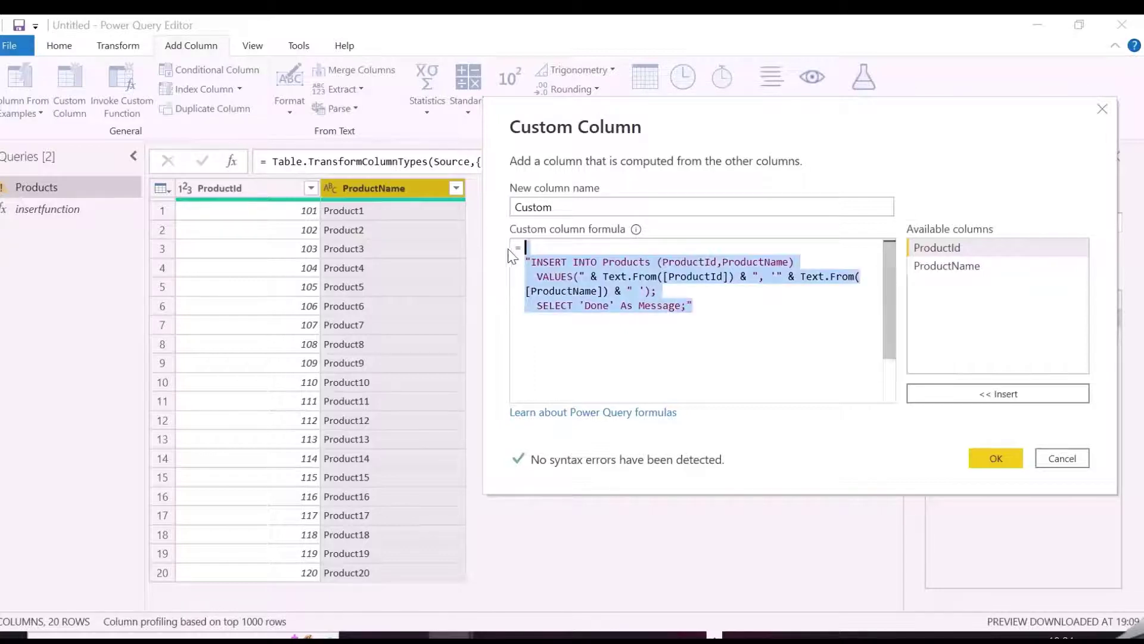
pyautogui.click(995, 458)
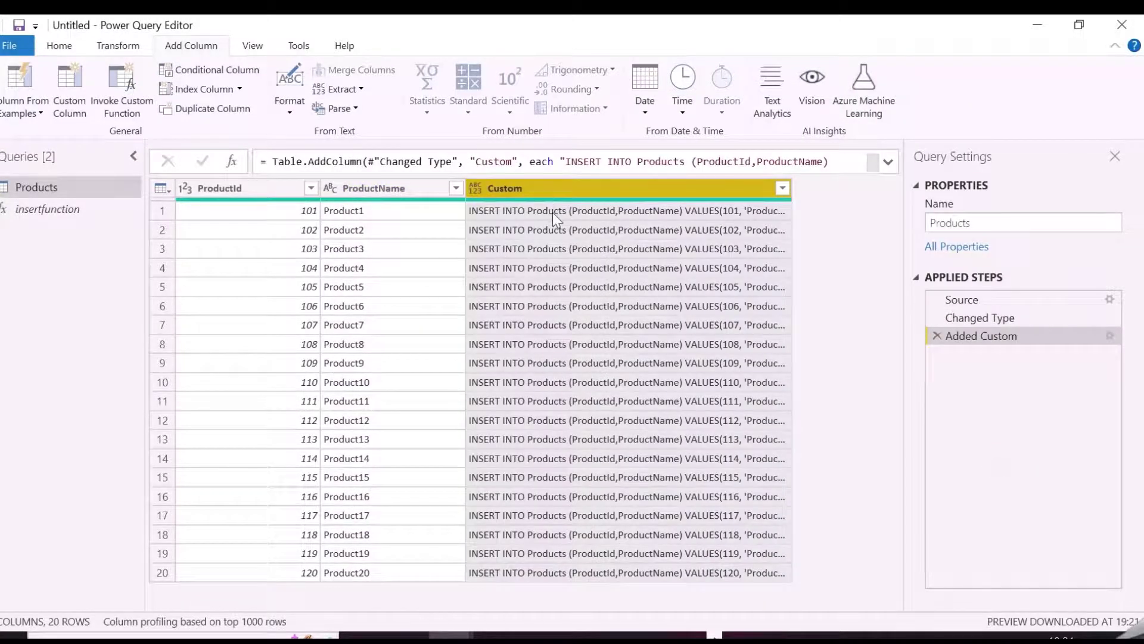
# Check the generated INSERT statements and rename the Custom column to Insert
pyautogui.click(552, 212)
pyautogui.scroll(-1, 535, 242)
pyautogui.click(534, 231)
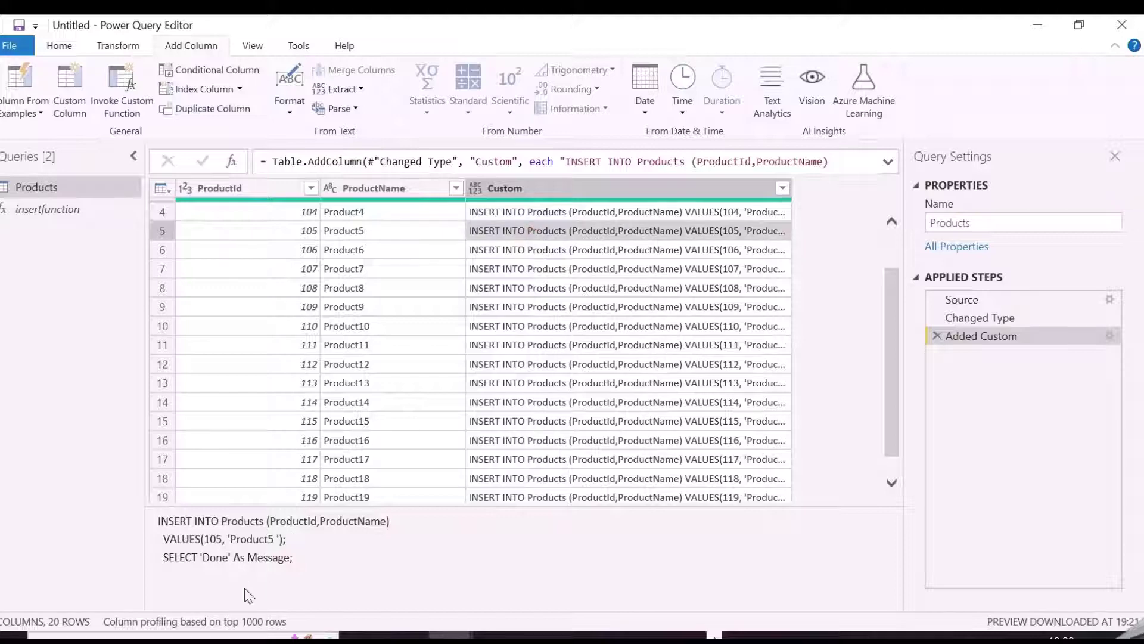
pyautogui.click(572, 188)
pyautogui.doubleClick(572, 187)
pyautogui.write('Insert')
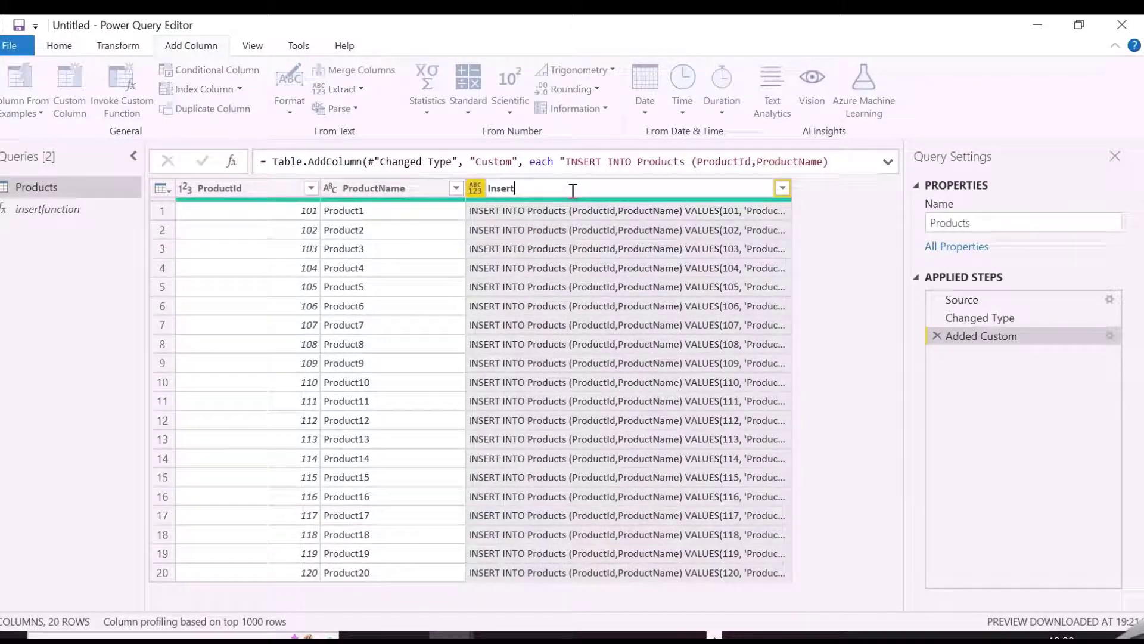
pyautogui.press('Return')
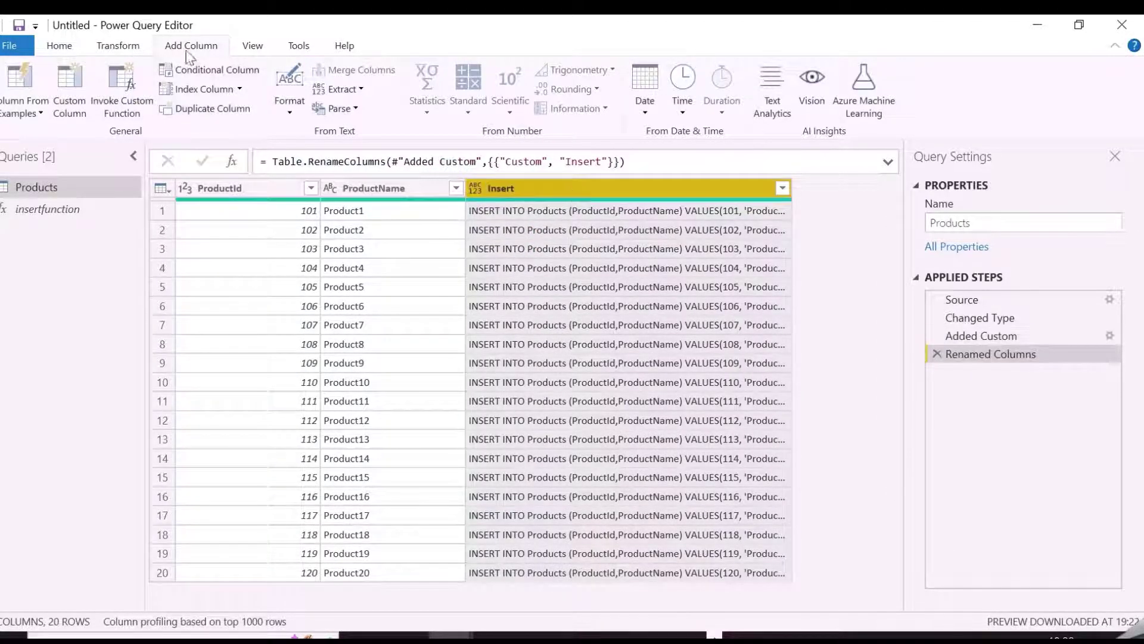
# Invoke the custom function insertfunction on every row
pyautogui.click(128, 88)
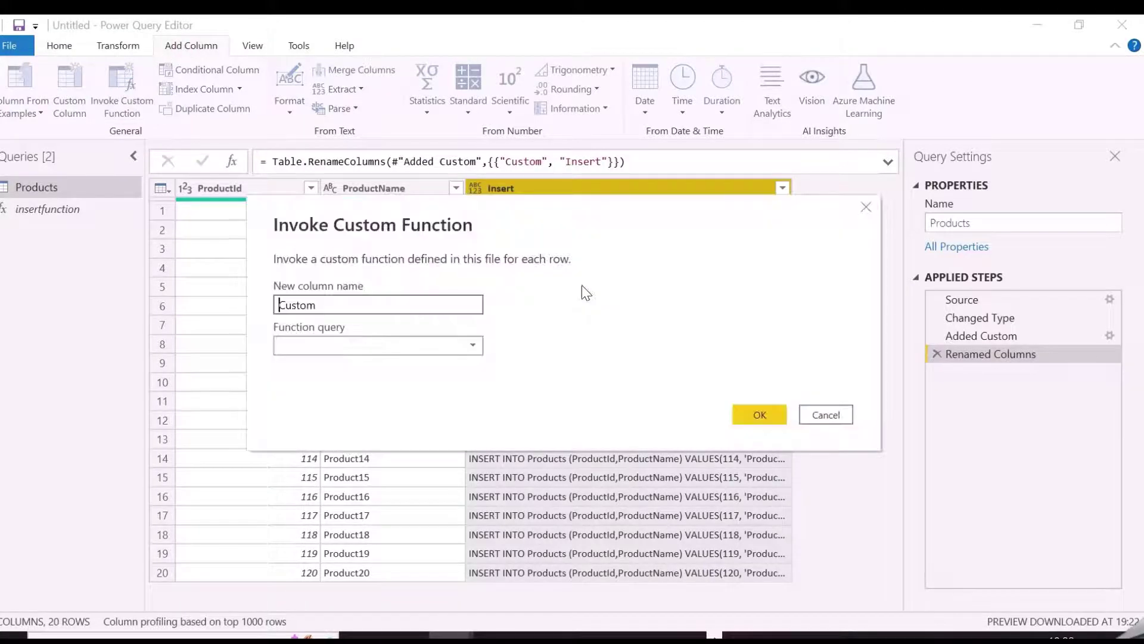
pyautogui.click(377, 345)
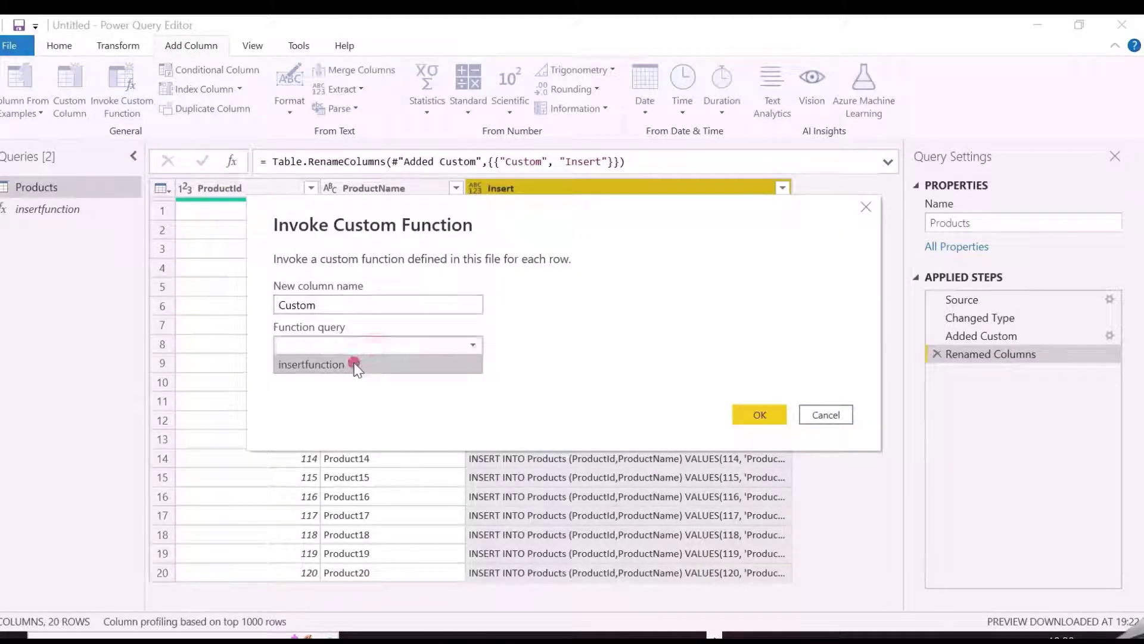
pyautogui.click(356, 366)
pyautogui.click(750, 435)
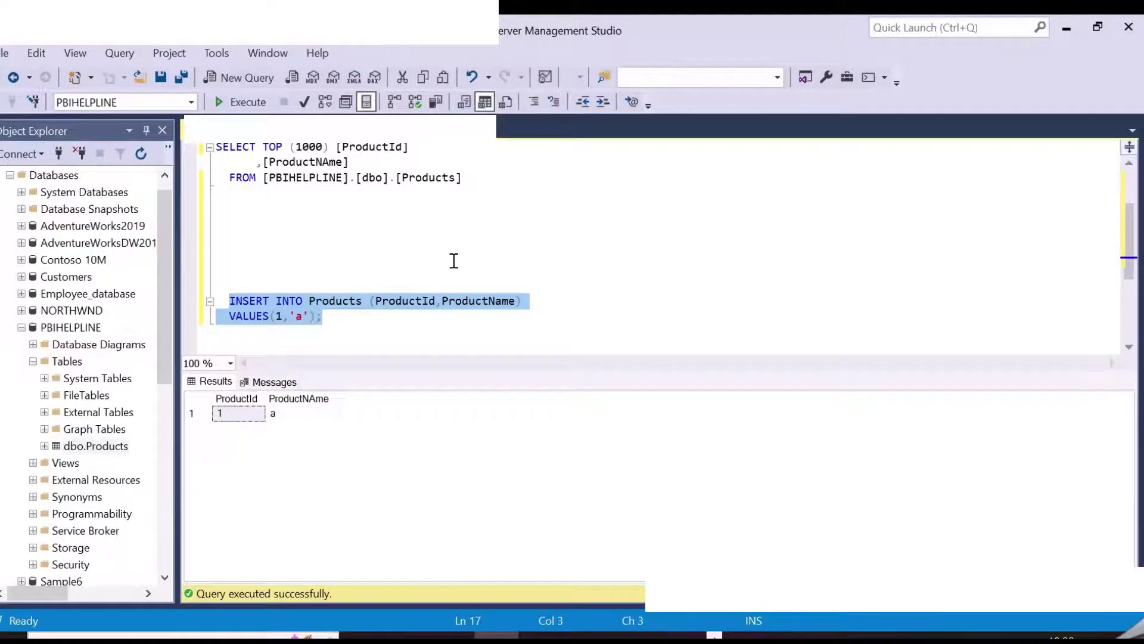
# Rerun the SELECT TOP (1000) Products query to see 21 rows, then return to Power Query Editor
pyautogui.click(470, 245)
pyautogui.scroll(1, 473, 246)
pyautogui.moveTo(491, 224); pyautogui.dragTo(219, 194)
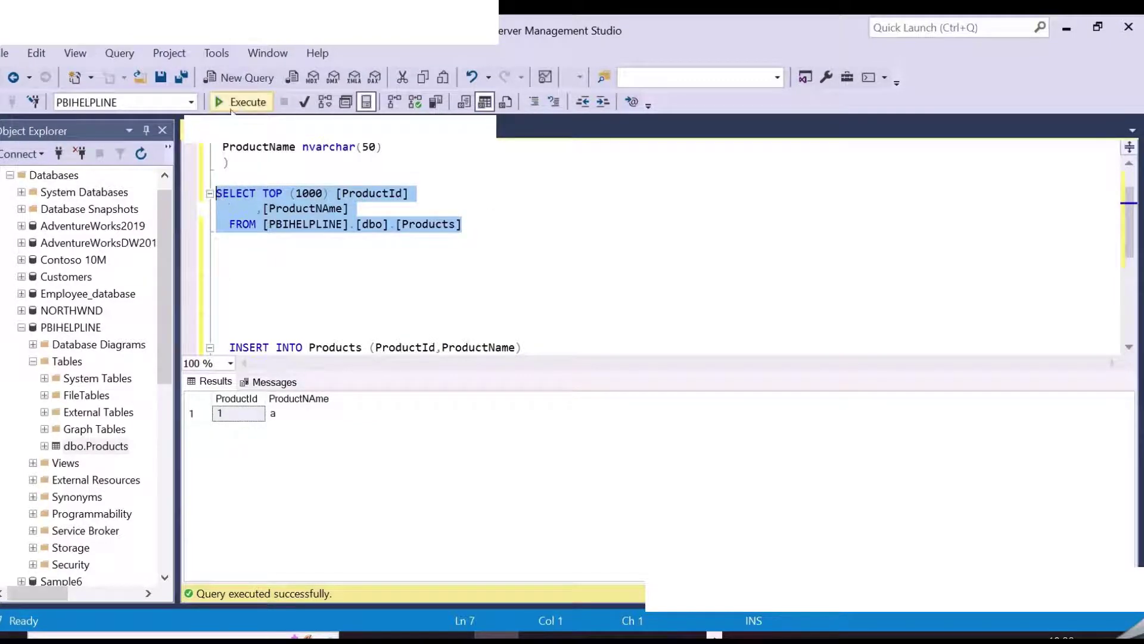
pyautogui.click(242, 102)
pyautogui.scroll(-3, 286, 543)
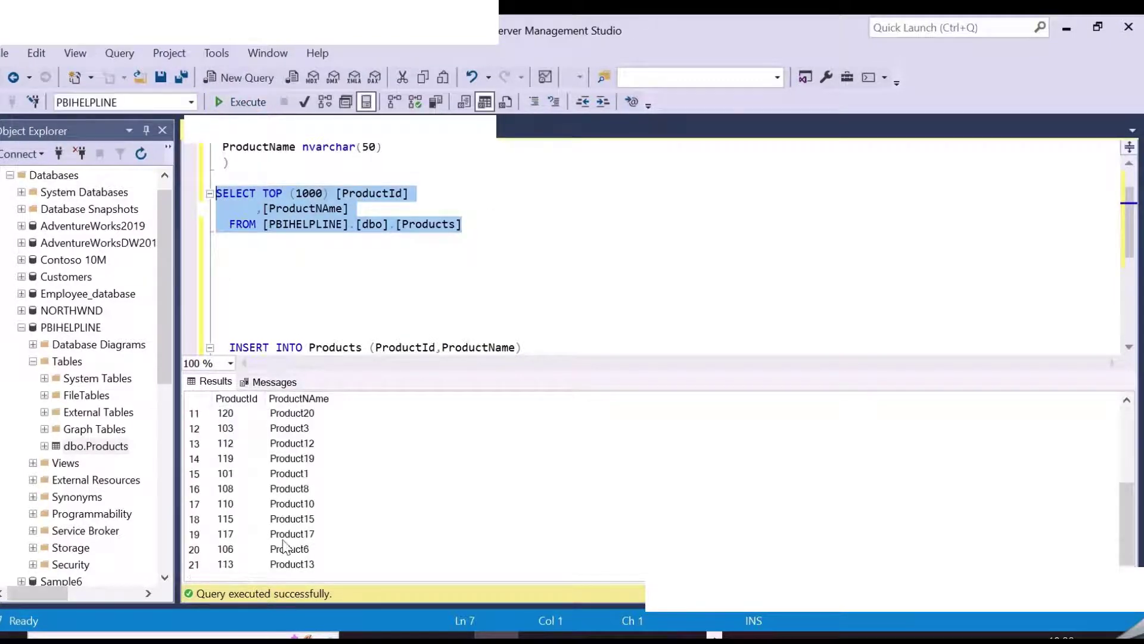
pyautogui.scroll(4, 280, 495)
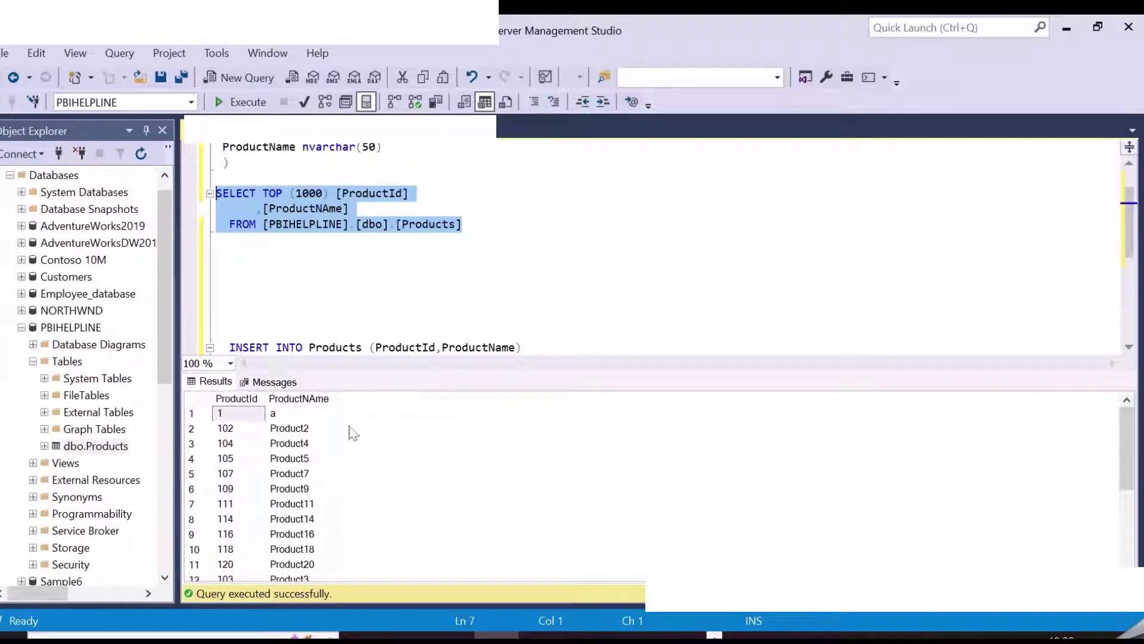
pyautogui.hotkey('alt', 'Tab')
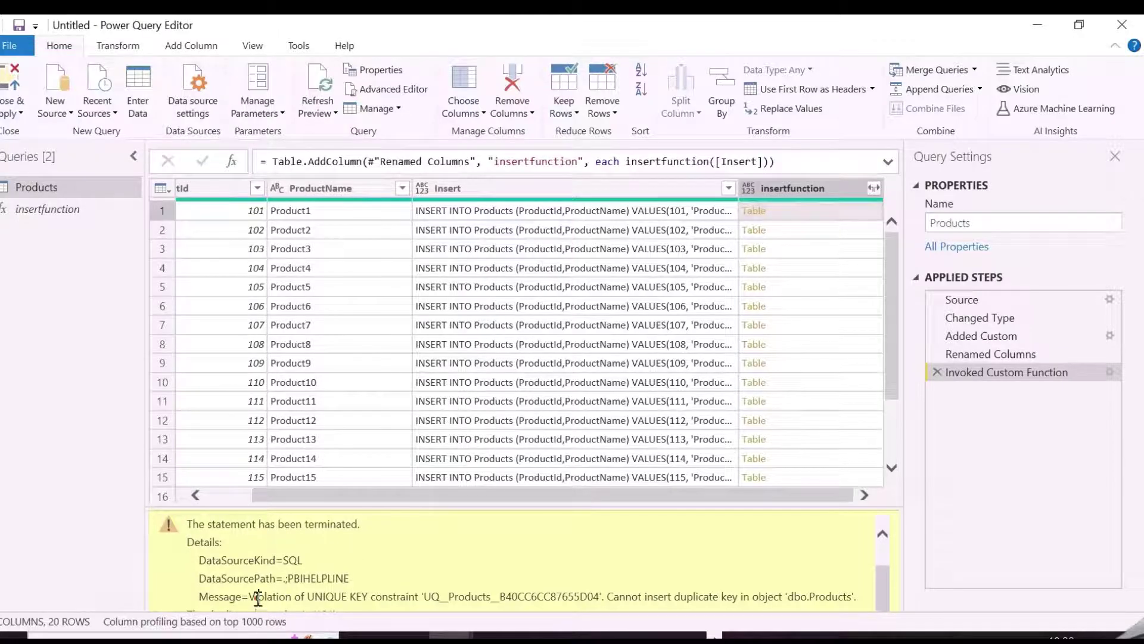
# Edit the Added Custom formula to put BEGIN TRY before INSERT and END TRY BEGIN CATCH END CATCH after it
pyautogui.moveTo(249, 596); pyautogui.dragTo(531, 595)
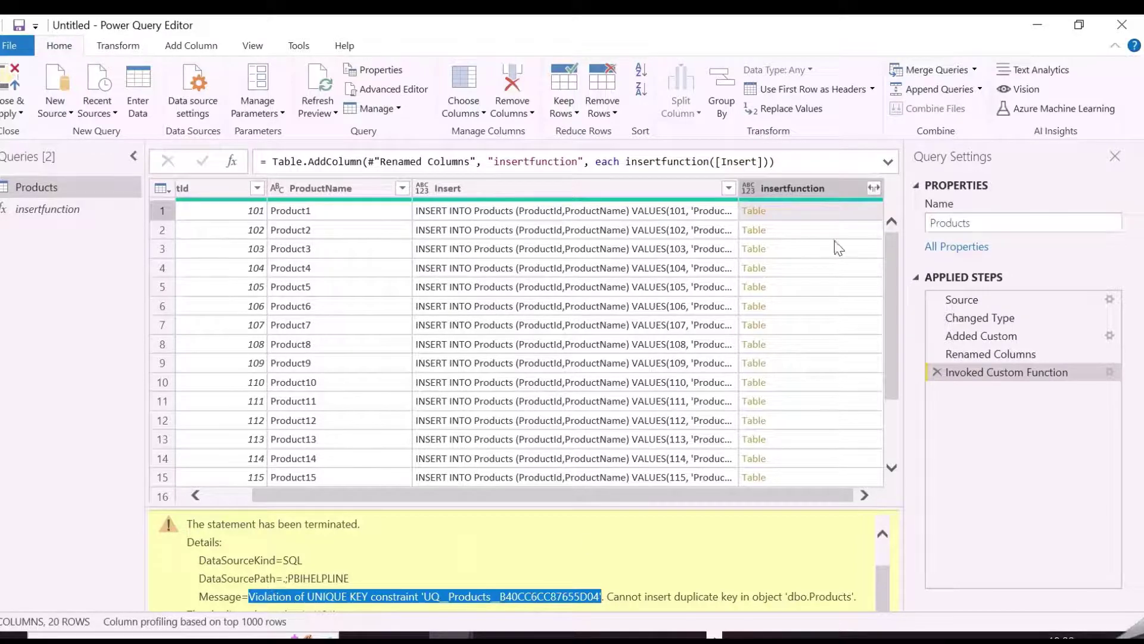
pyautogui.click(1109, 336)
pyautogui.click(295, 274)
pyautogui.write('BEGIN TRYINSERT INTO Products (ProductId,ProductName')
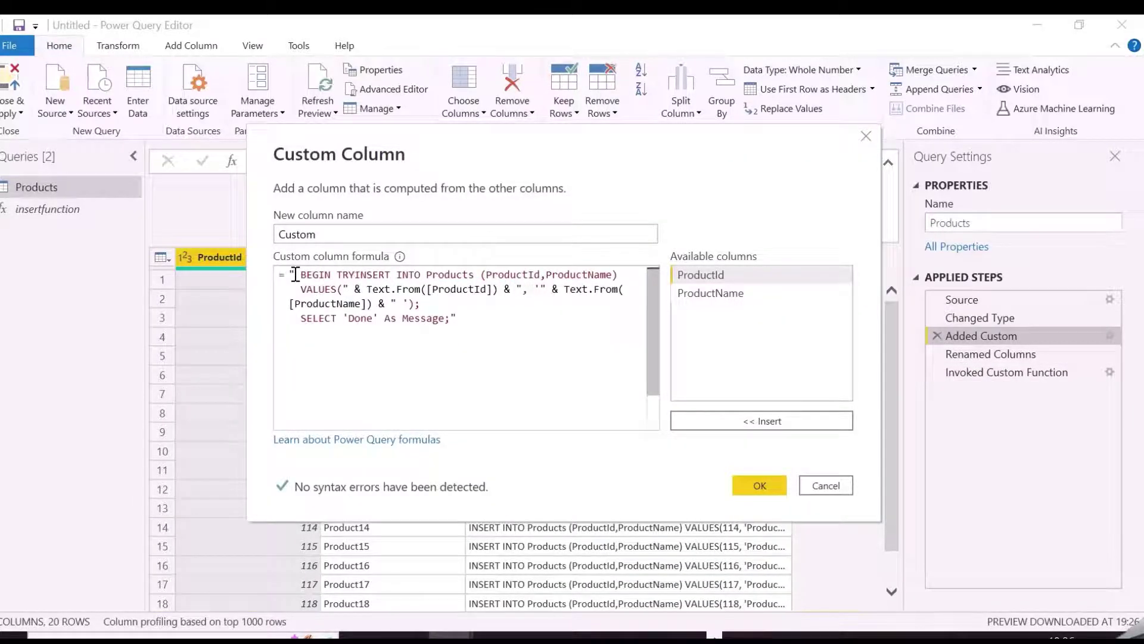
pyautogui.click(415, 303)
pyautogui.press('Return')
pyautogui.write('END TRY BEGI')
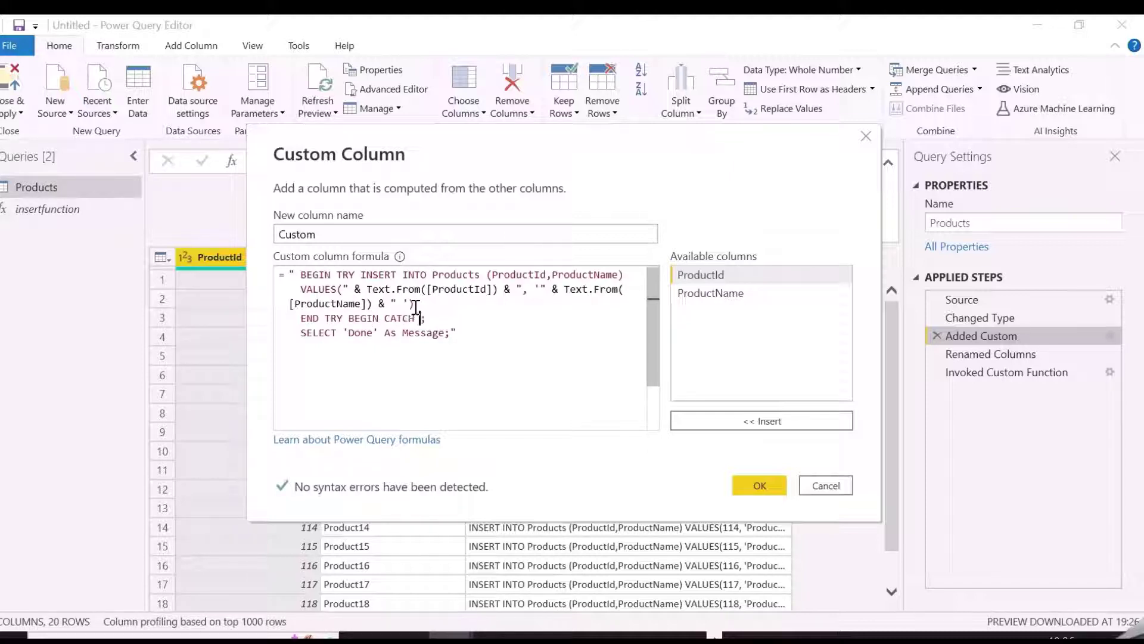
pyautogui.write('N CATCH END CATCH')
pyautogui.click(759, 485)
pyautogui.click(975, 372)
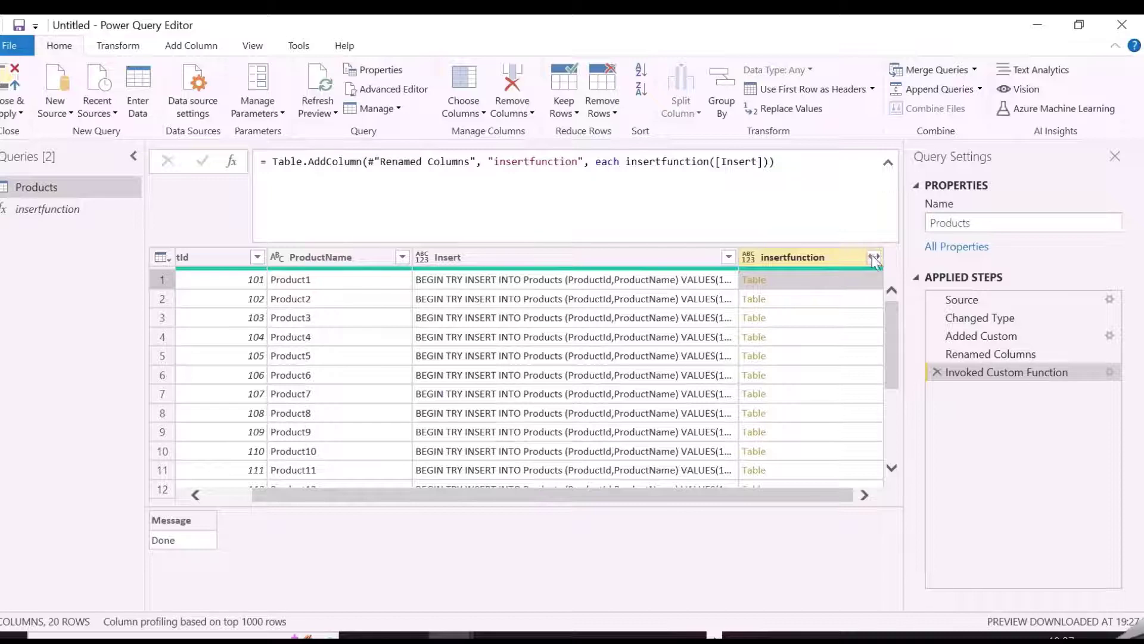
# Expand the insertfunction column into a Message column without the original column name prefix
pyautogui.click(872, 257)
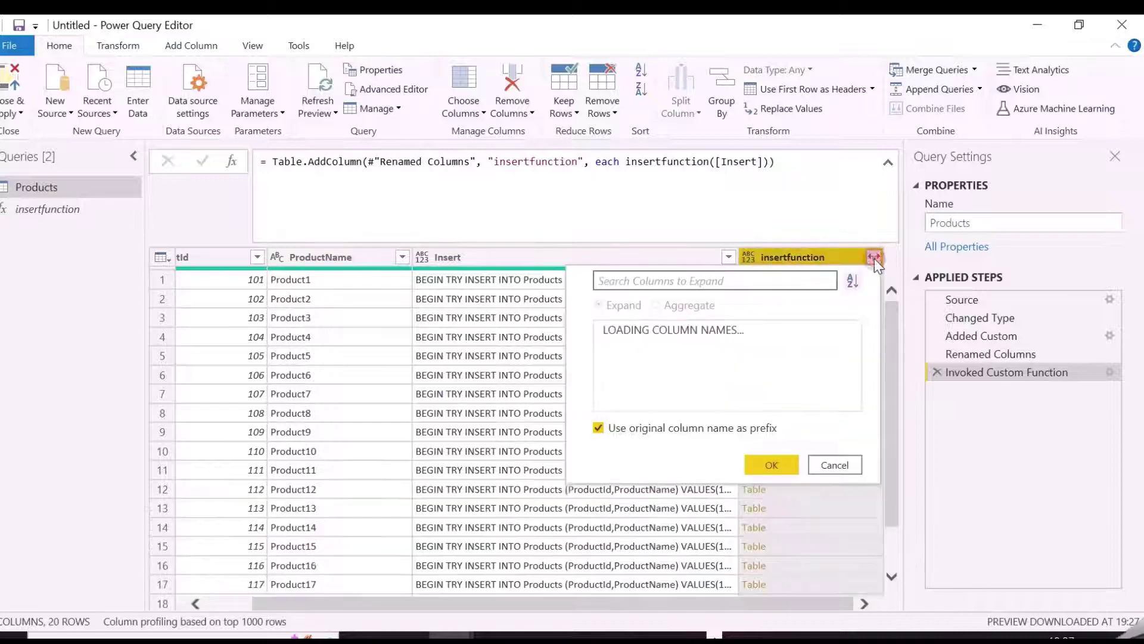
pyautogui.click(599, 427)
pyautogui.click(767, 487)
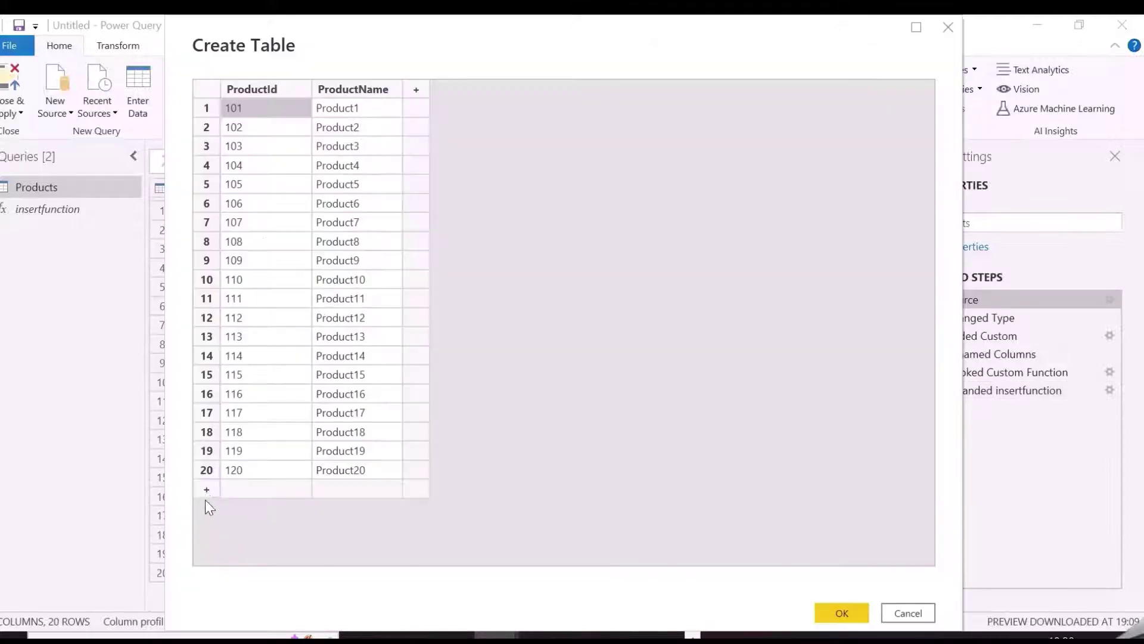
# Add products 121–123 to the Source table, giving 23 rows
pyautogui.click(205, 491)
pyautogui.write('121\tProduct21 122\tProduct22 123\tProduct23')
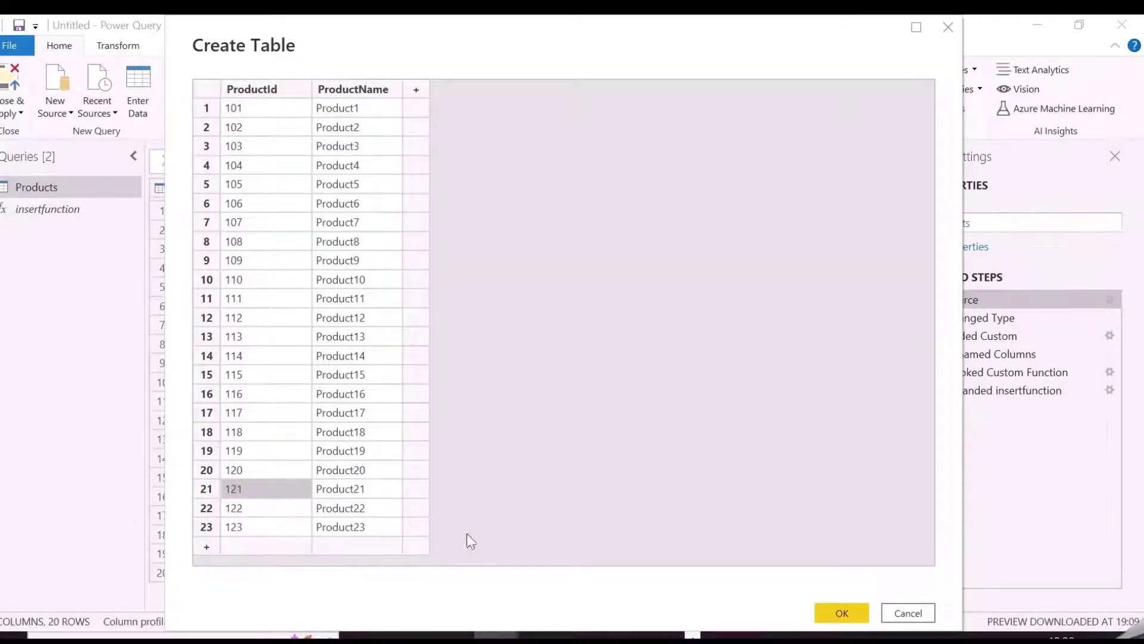
pyautogui.click(840, 614)
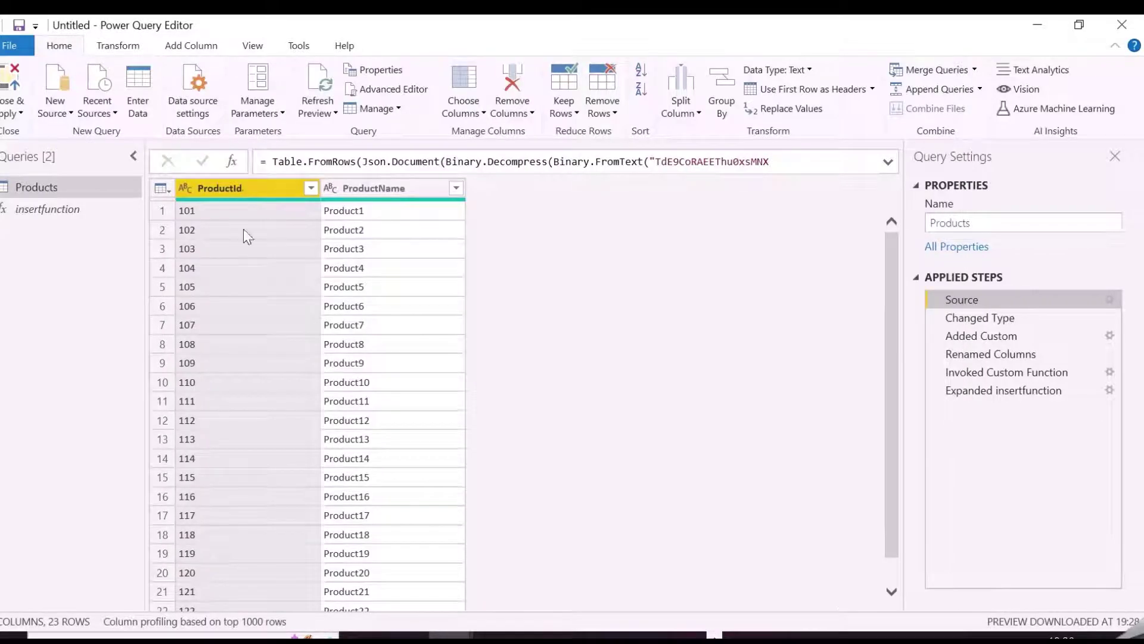
# Close & Apply to load all 23 Products rows, each showing Message 'Done'
pyautogui.click(21, 113)
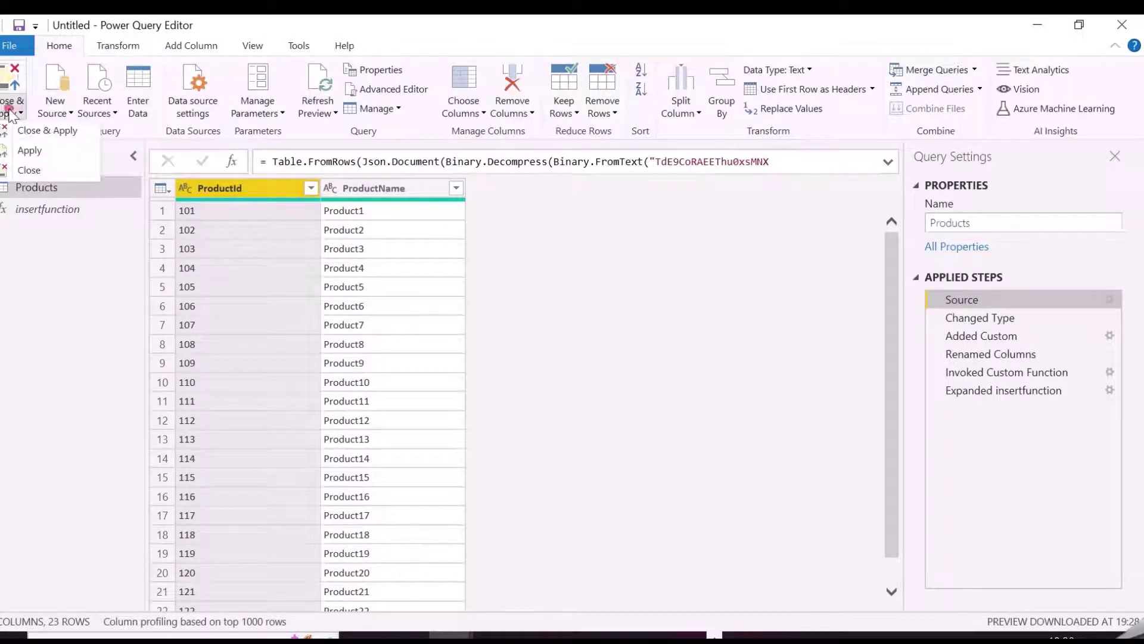
pyautogui.click(37, 125)
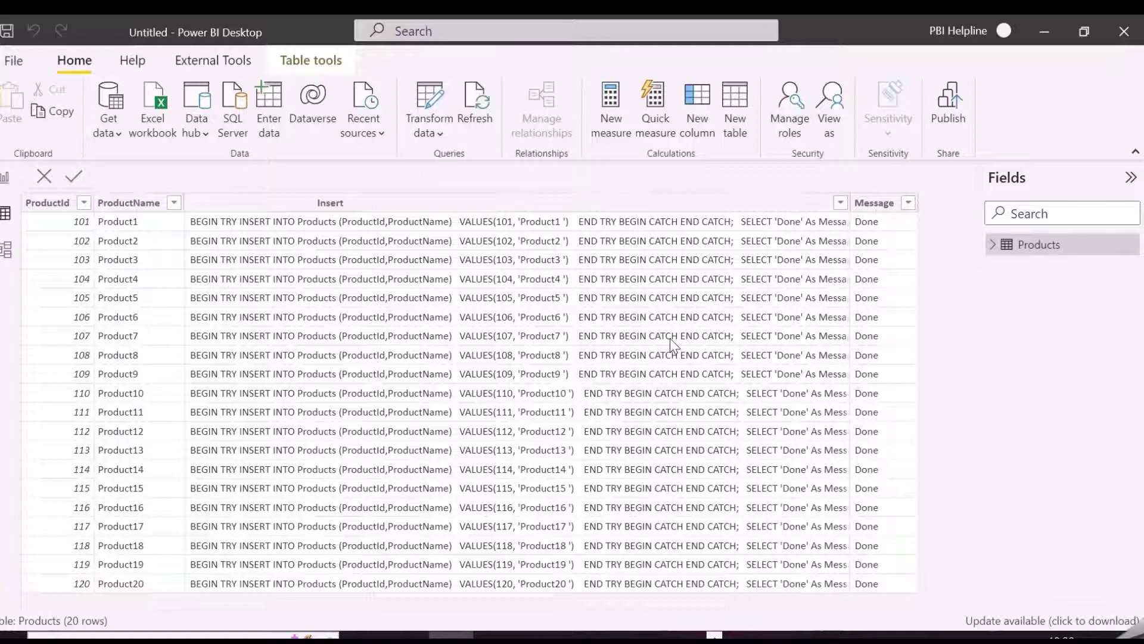
pyautogui.scroll(-1, 550, 428)
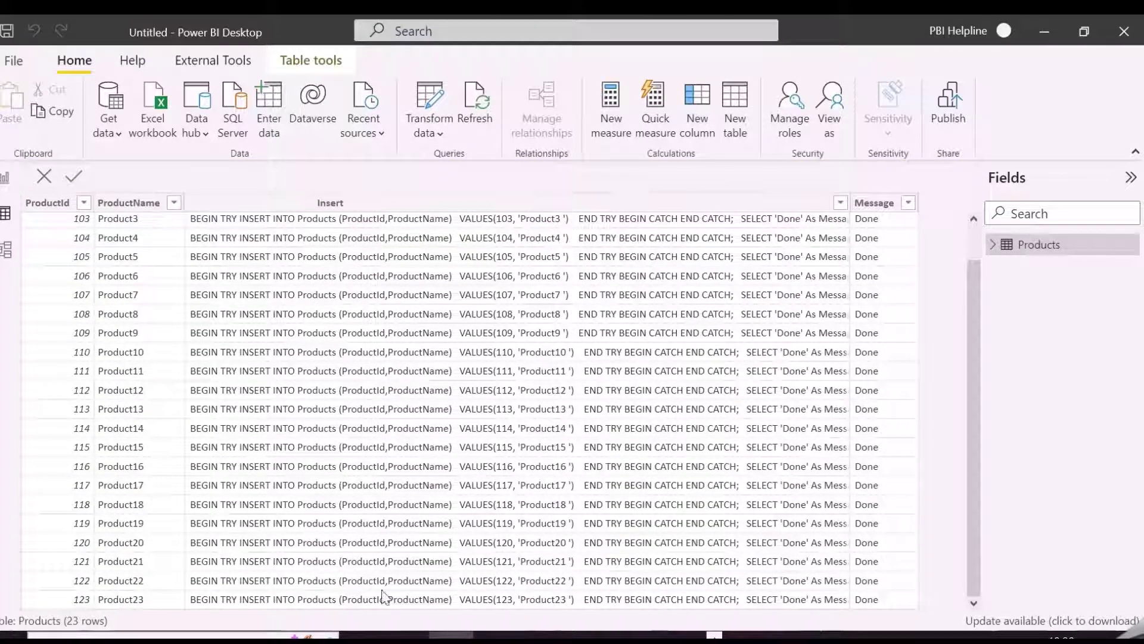
# In SQL Server Management Studio, re-run the SELECT query on the Products table
pyautogui.hotkey('alt', 'Tab')
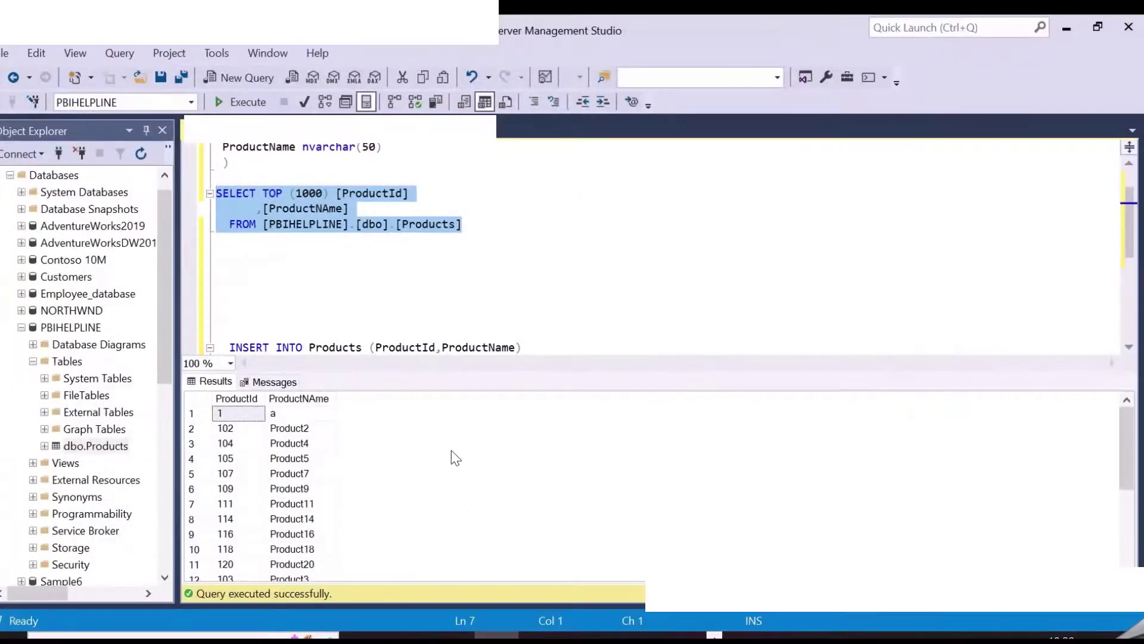
pyautogui.click(451, 269)
pyautogui.moveTo(479, 224); pyautogui.dragTo(216, 195)
pyautogui.click(230, 102)
pyautogui.scroll(-2, 279, 512)
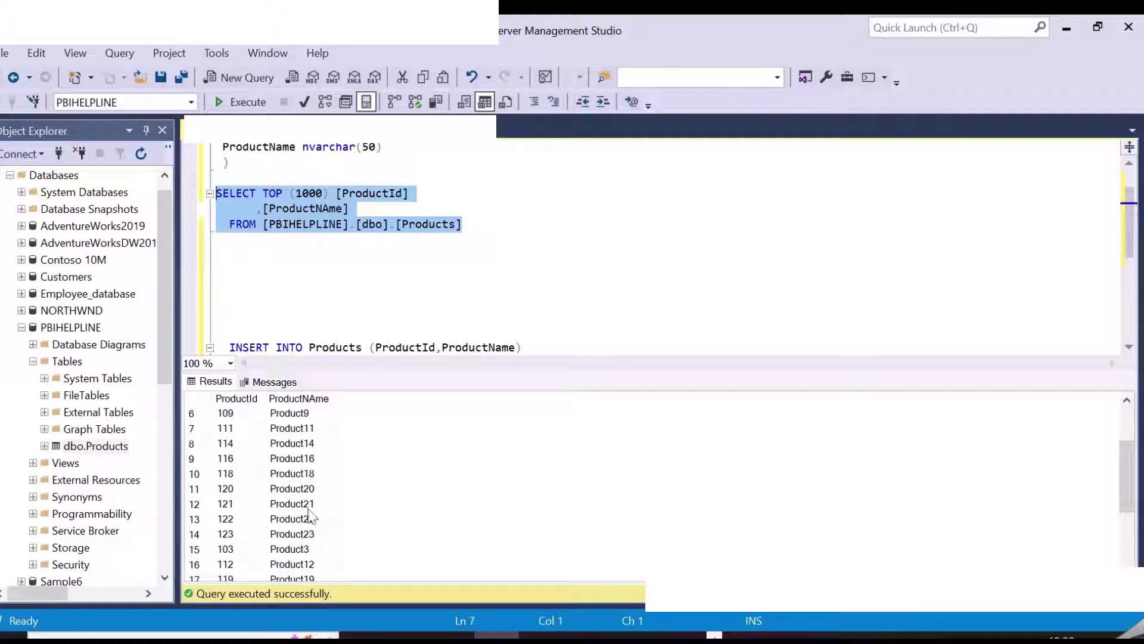
# Add ORDER BY ProductId ASC below the FROM clause and execute the query
pyautogui.click(476, 221)
pyautogui.press('Return')
pyautogui.write('order ')
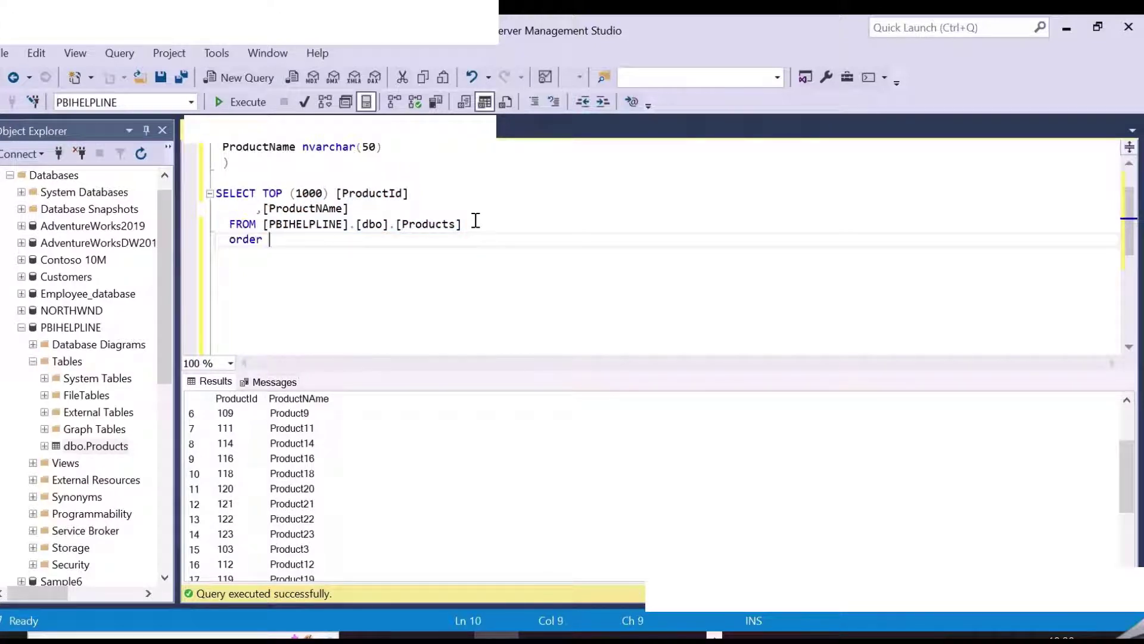
pyautogui.write('by Prod')
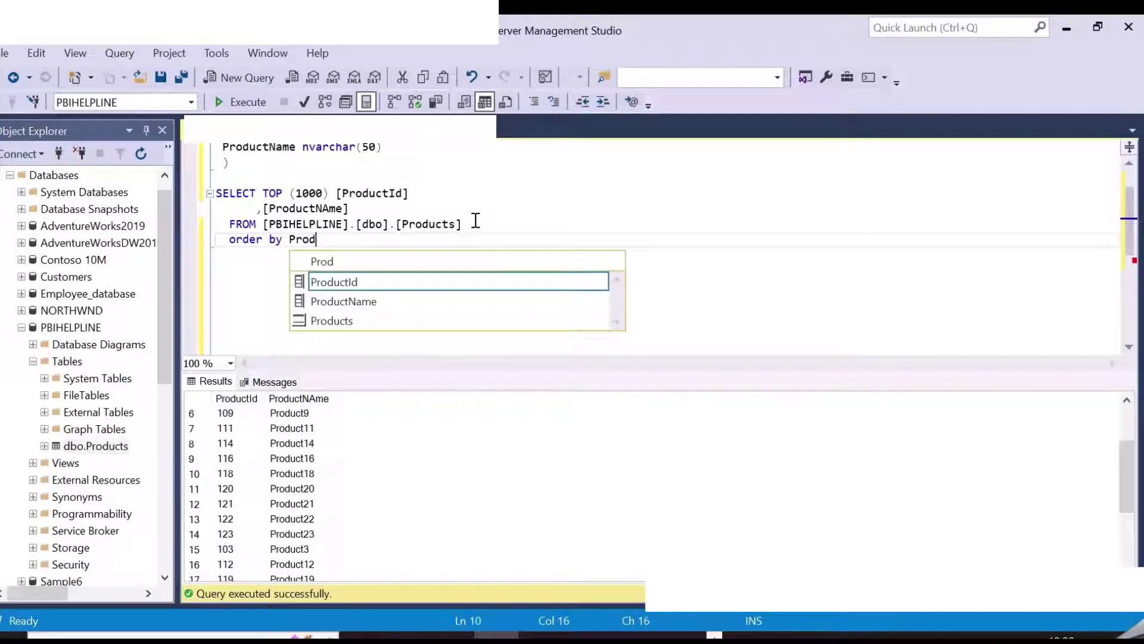
pyautogui.press('Tab')
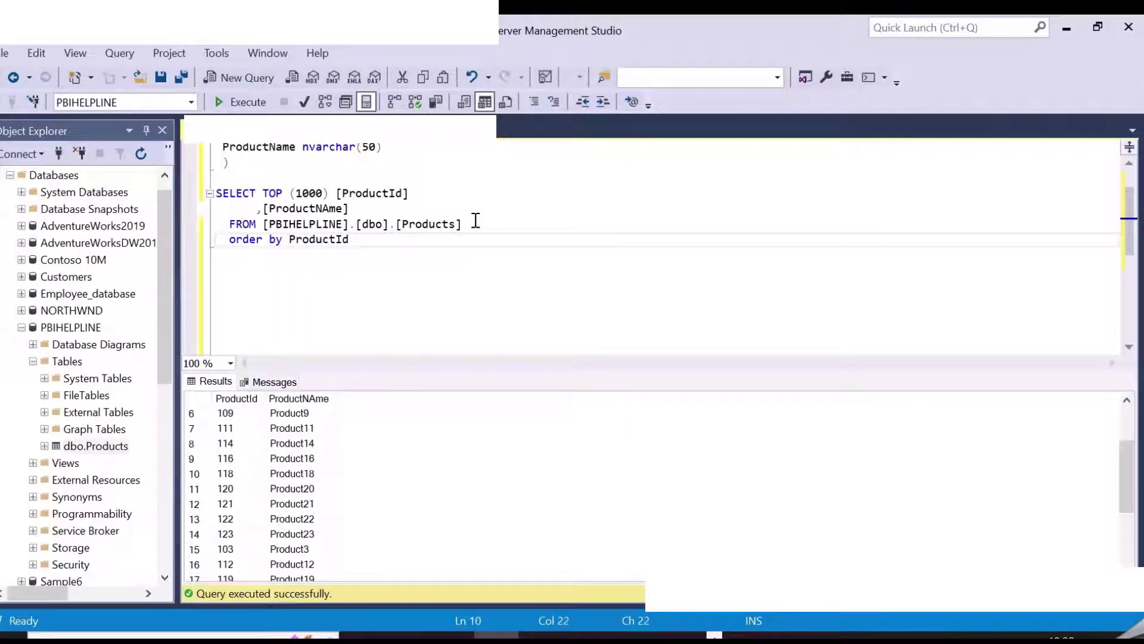
pyautogui.write('asc')
pyautogui.moveTo(391, 249); pyautogui.dragTo(216, 193)
pyautogui.click(241, 102)
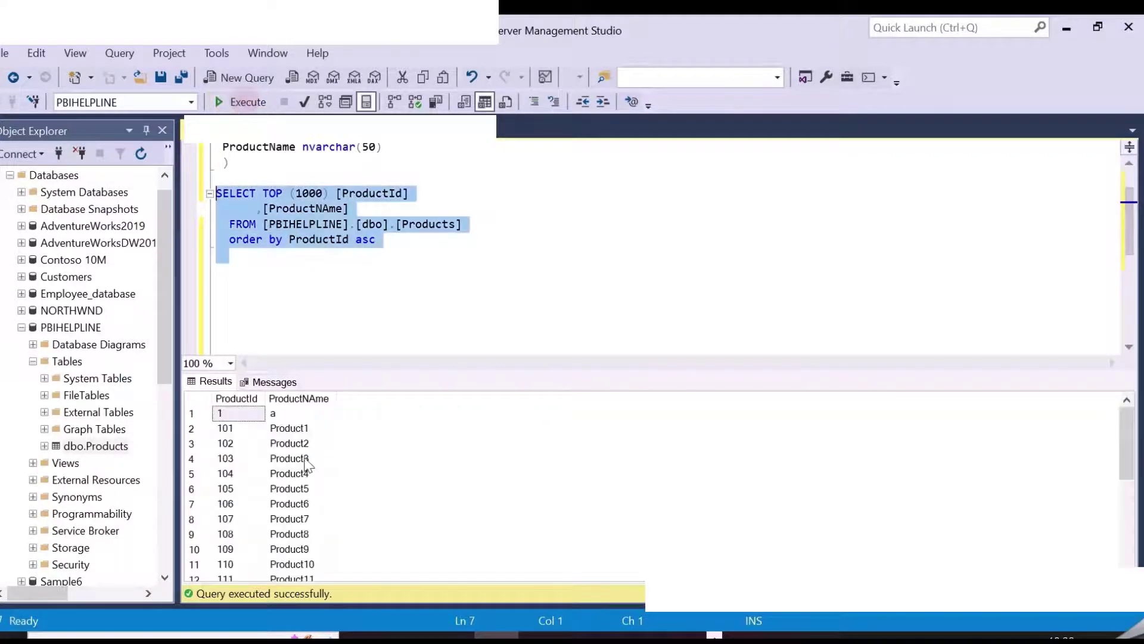